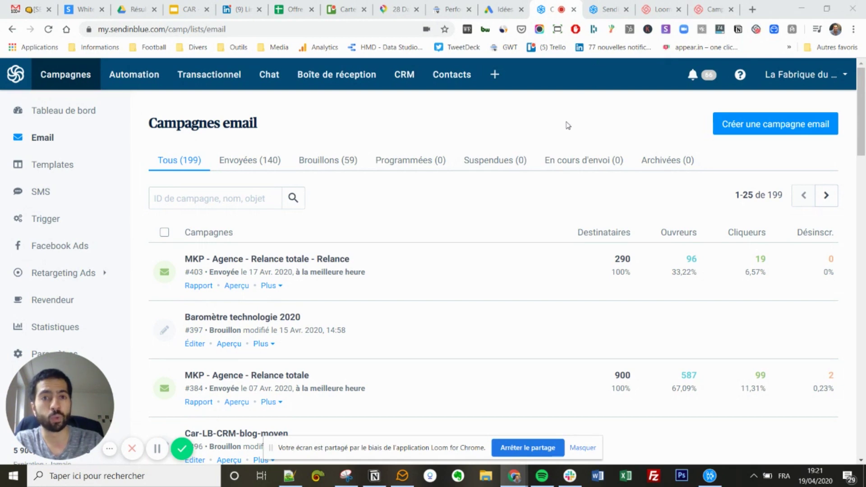
Check the pricing plans, then start a new email campaign named 'Test Avis SendinBlue'.
click(604, 8)
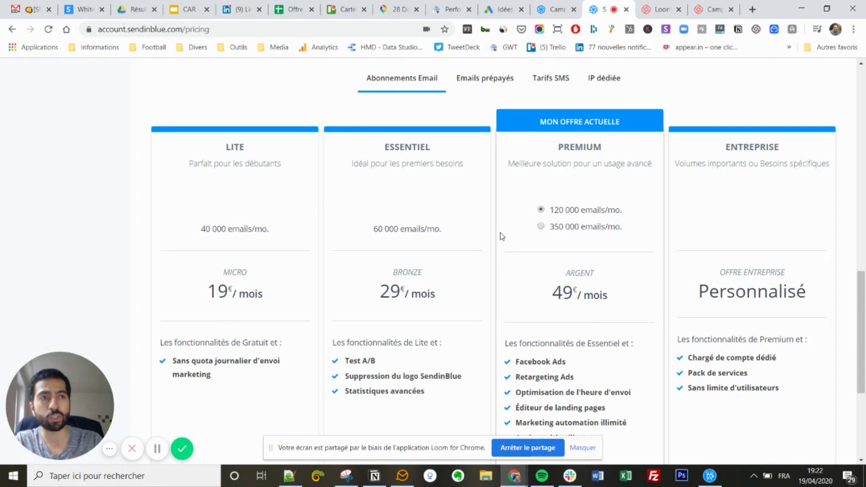
click(541, 5)
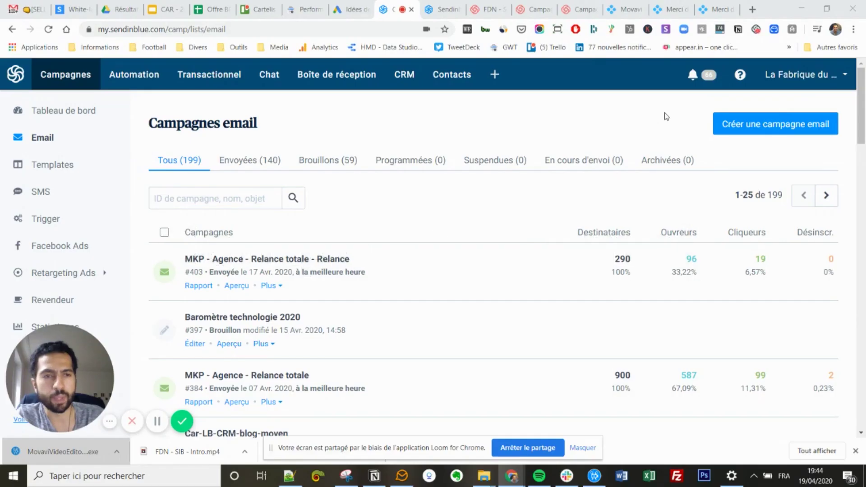
click(746, 130)
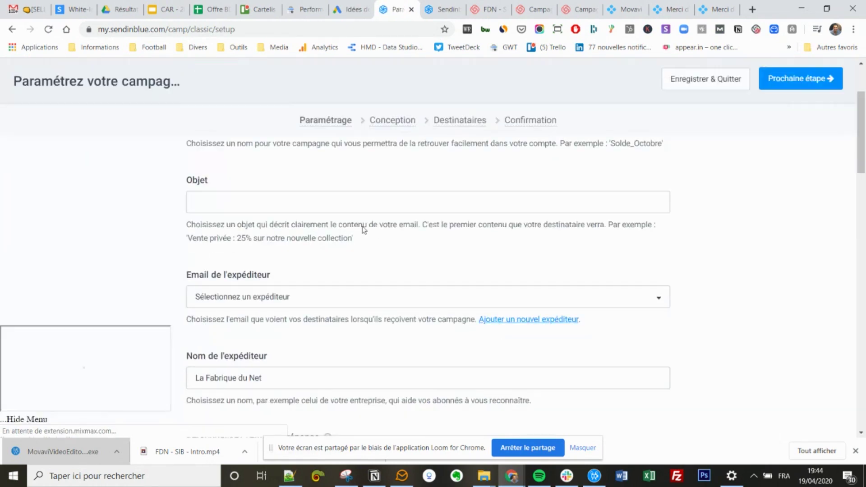
click(261, 257)
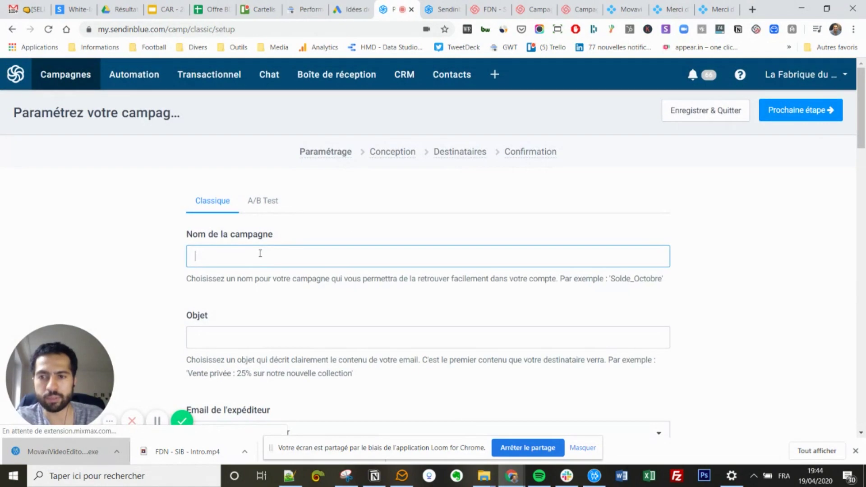
text(Test Avis SendinBlue)
Set the subject 'Découverte La Fabrique du Net' and choose La Fabrique du Net as sender.
key(Tab)
scroll(244, 253, down, 3)
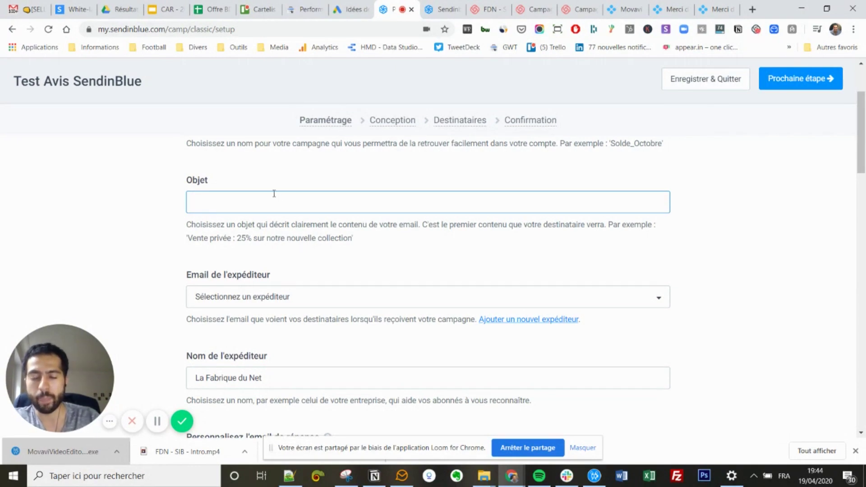
text(erte La Fabrique du Net)
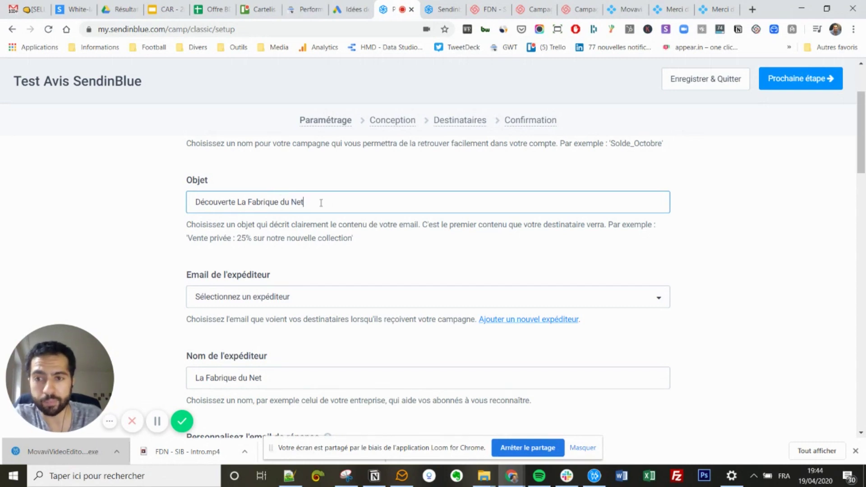
click(256, 300)
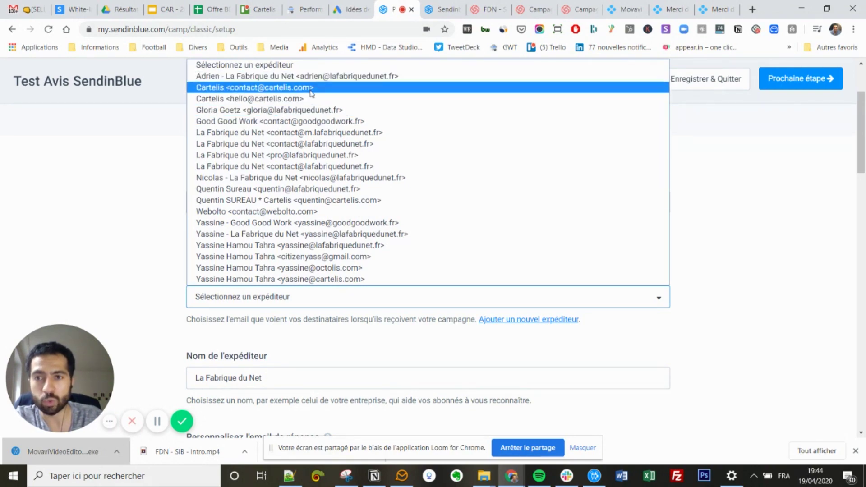
click(318, 144)
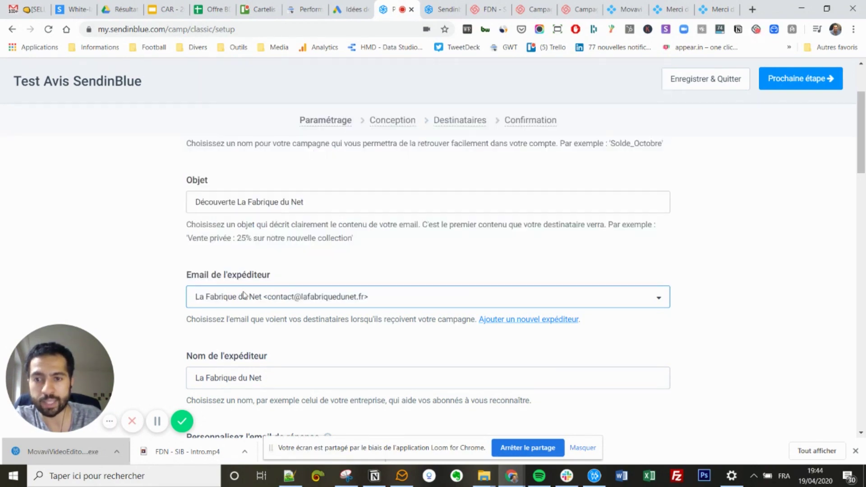
Review the campaign's advanced options, including Google Analytics tracking.
scroll(247, 300, down, 3)
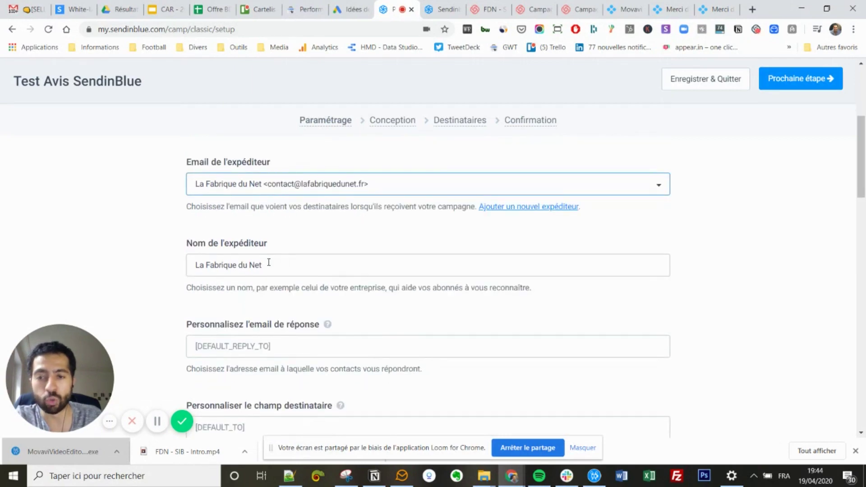
scroll(335, 261, down, 3)
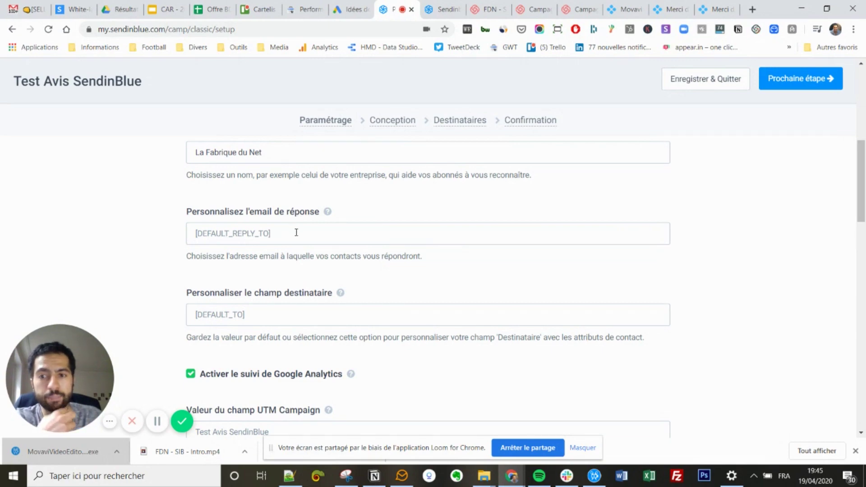
scroll(296, 232, down, 3)
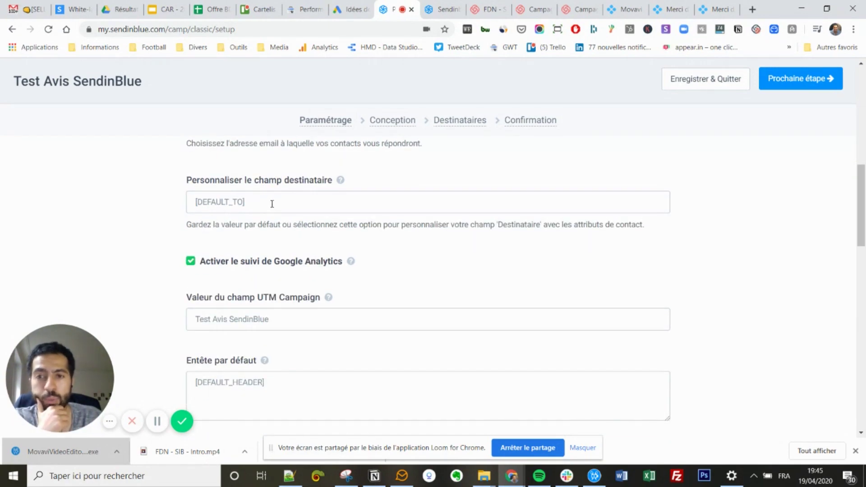
scroll(351, 241, down, 3)
scroll(351, 241, up, 3)
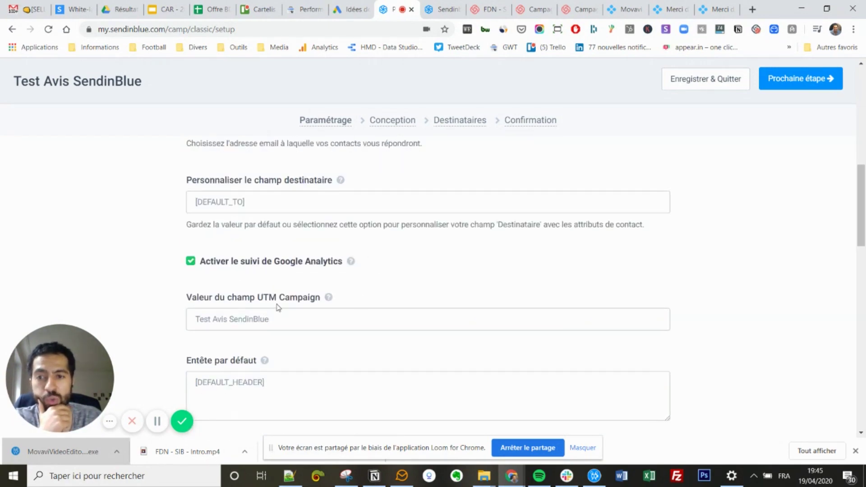
scroll(405, 264, down, 3)
scroll(404, 257, down, 1)
scroll(405, 258, up, 1)
scroll(338, 266, down, 3)
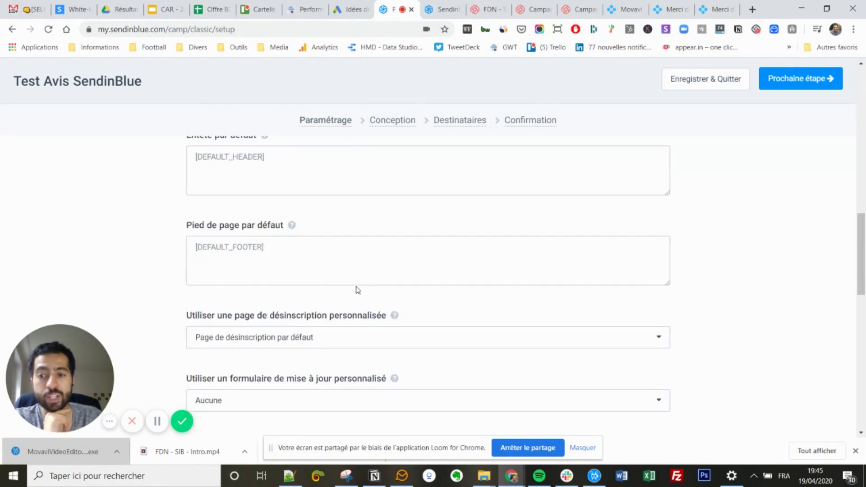
scroll(398, 263, down, 3)
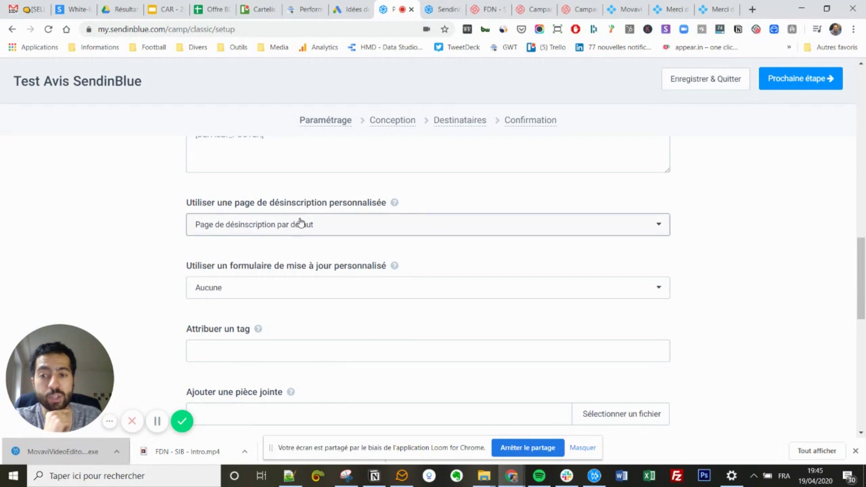
scroll(390, 273, down, 2)
scroll(390, 275, down, 1)
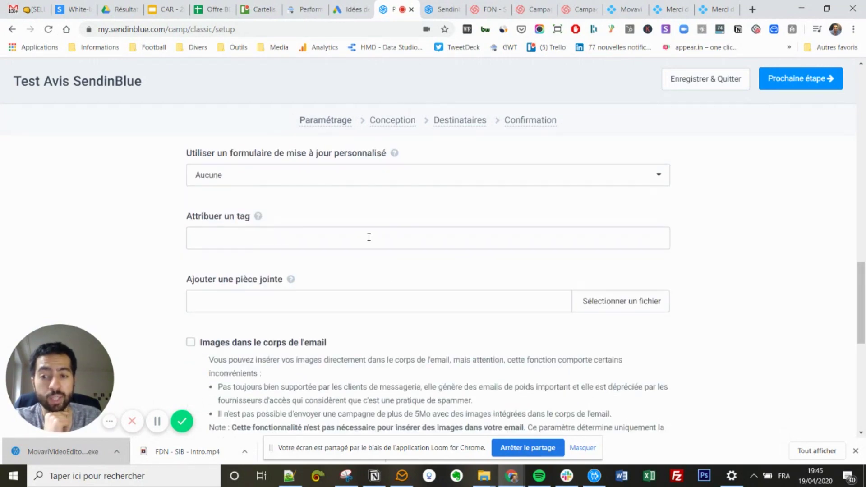
scroll(370, 237, down, 5)
scroll(383, 255, down, 3)
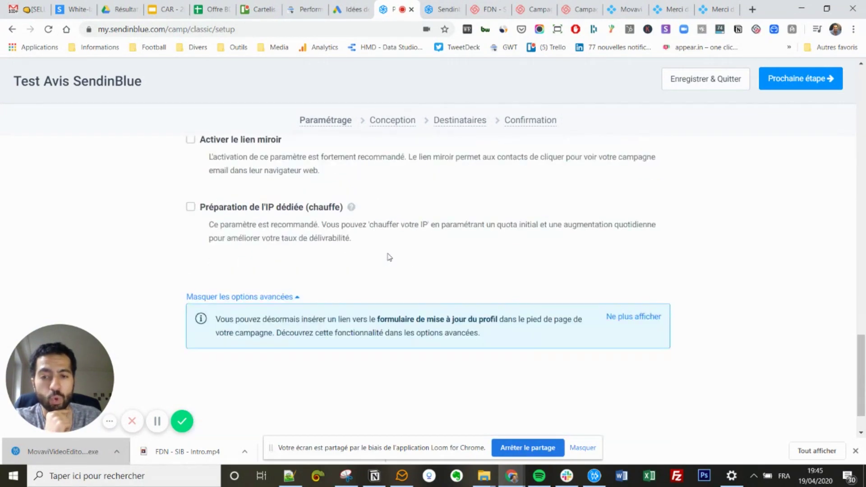
scroll(390, 258, up, 20)
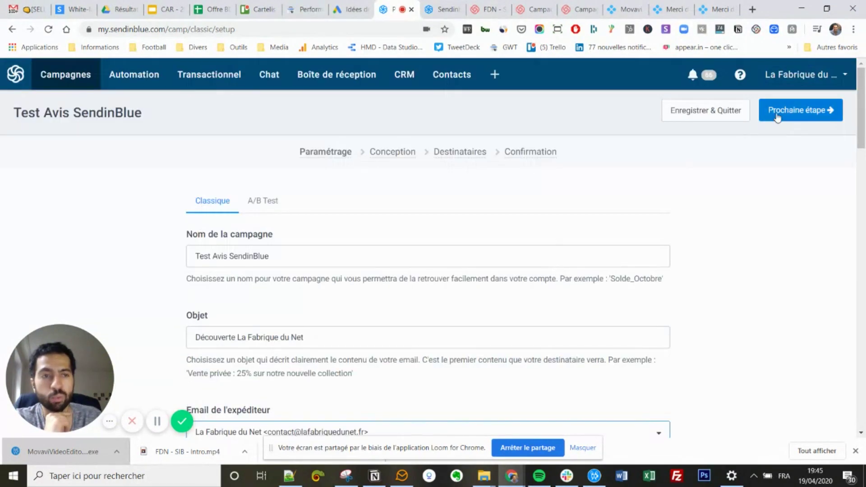
Continue to the email design step and browse the Messages récents.
click(783, 120)
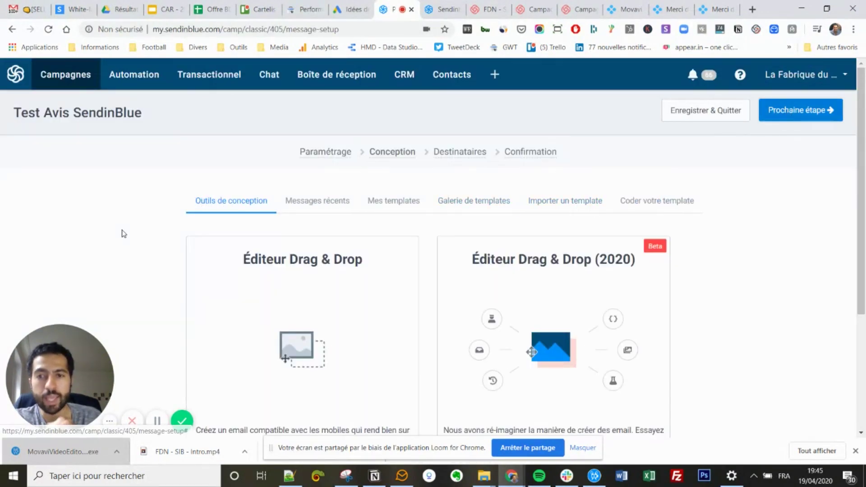
scroll(165, 200, down, 3)
scroll(166, 200, up, 3)
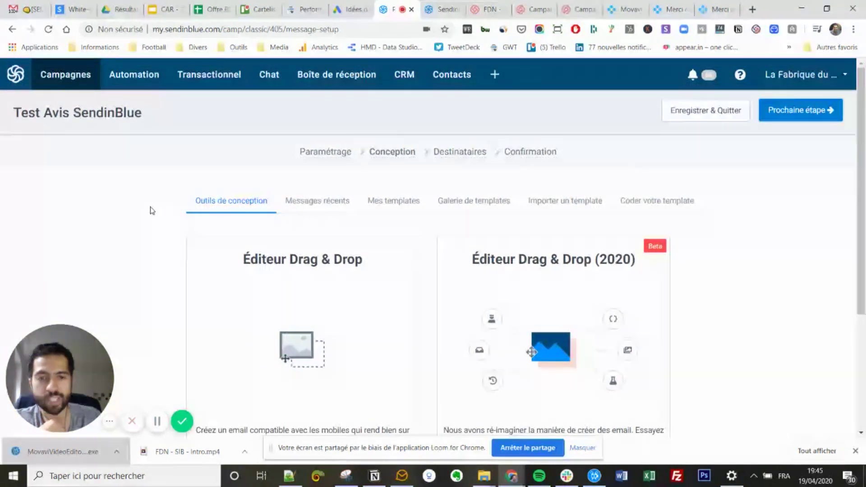
click(335, 203)
click(384, 203)
scroll(366, 228, down, 2)
scroll(347, 253, up, 2)
scroll(360, 242, down, 7)
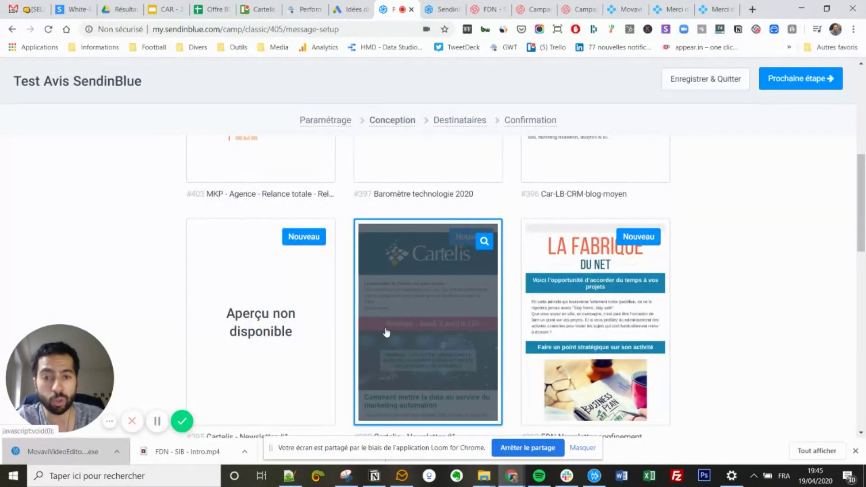
scroll(386, 332, up, 5)
scroll(357, 248, up, 3)
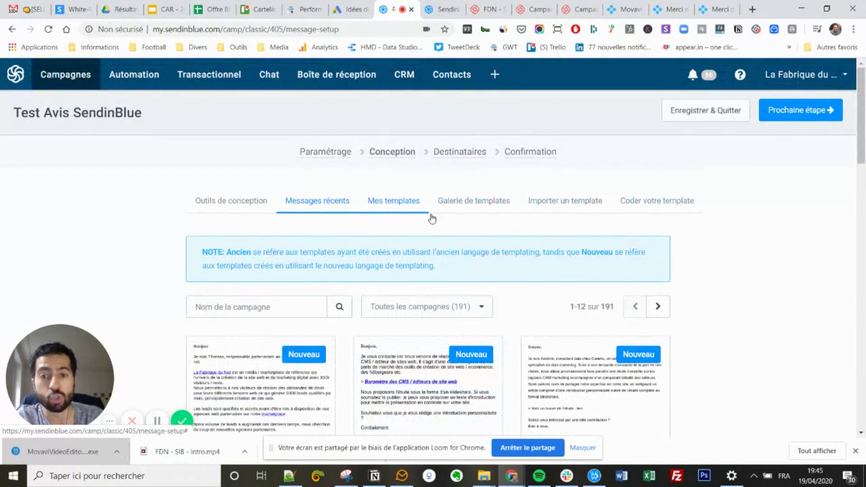
Choose the Éditeur Drag & Drop (2020) from the design tools.
click(234, 200)
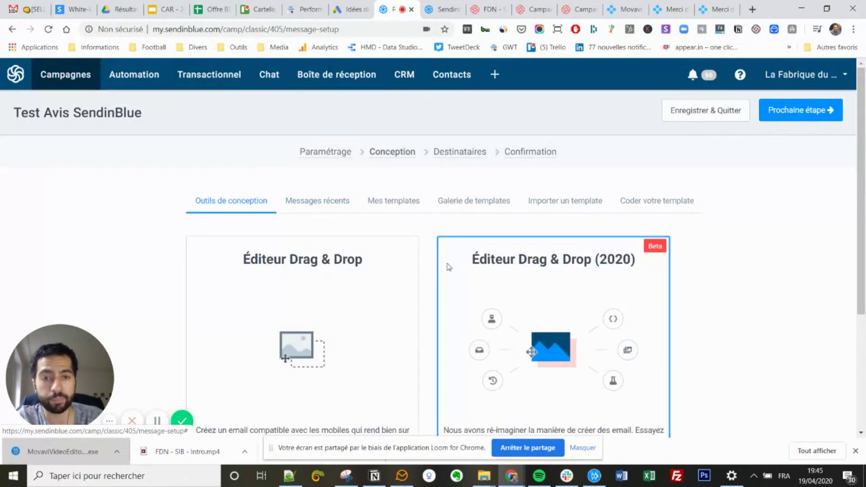
scroll(533, 234, down, 2)
scroll(524, 270, up, 2)
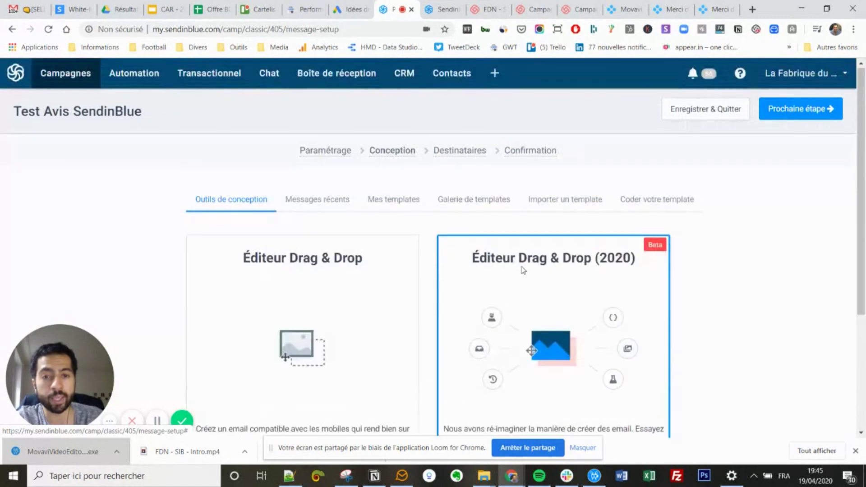
click(553, 309)
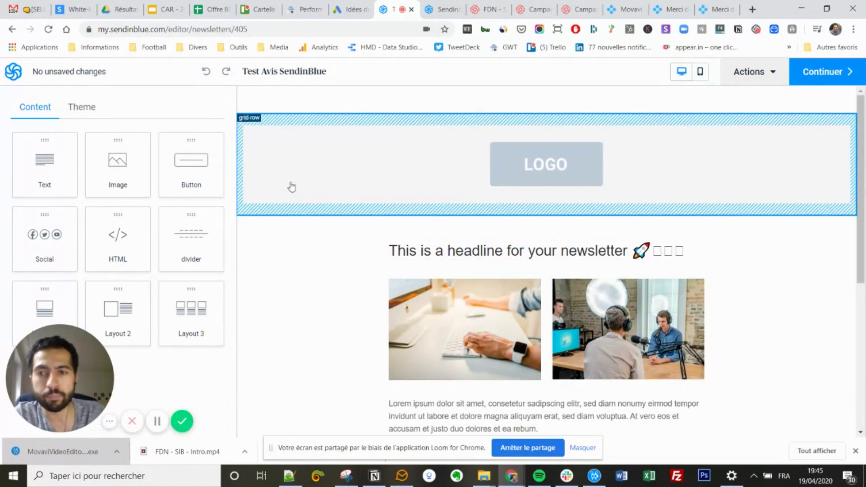
Replace the Lorem ipsum paragraph with 'Découvrez le site web La Fabrique du Net.'.
scroll(311, 231, down, 2)
scroll(311, 231, up, 2)
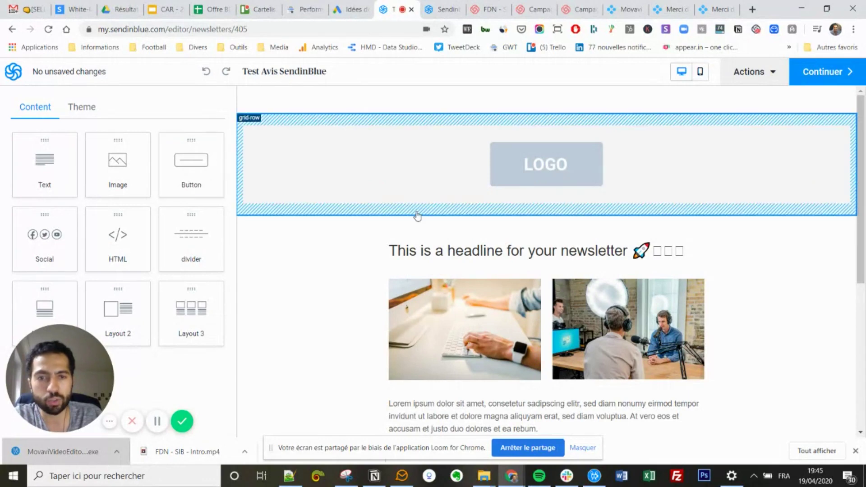
scroll(427, 290, down, 2)
click(463, 303)
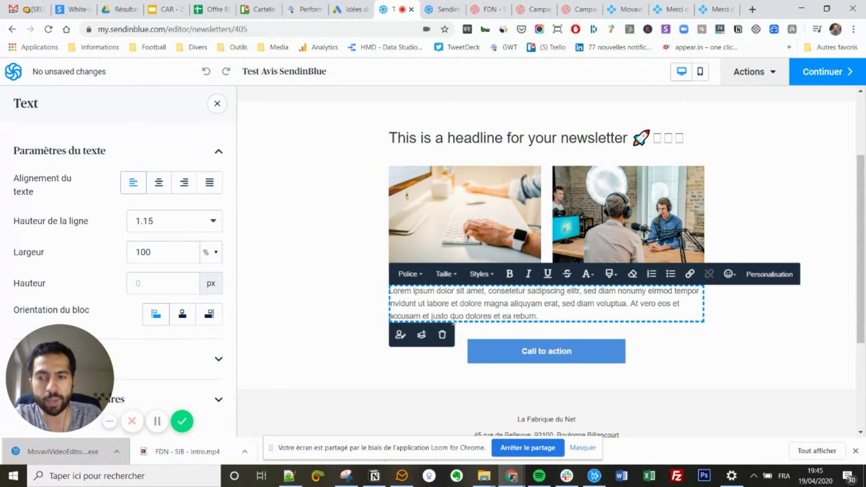
double_click(489, 305)
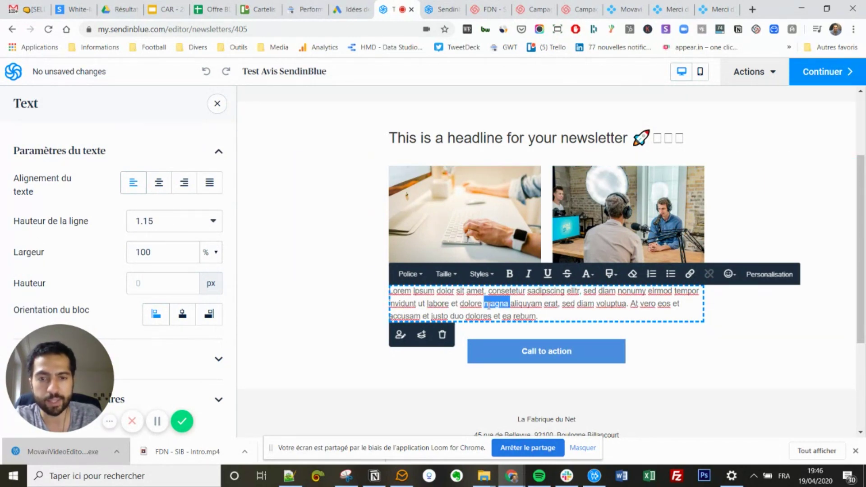
triple_click(488, 305)
text(D)
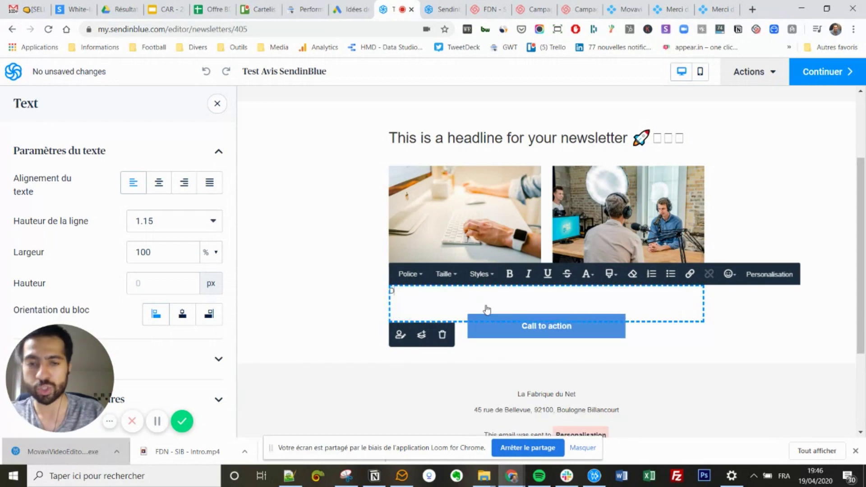
text(écouvr)
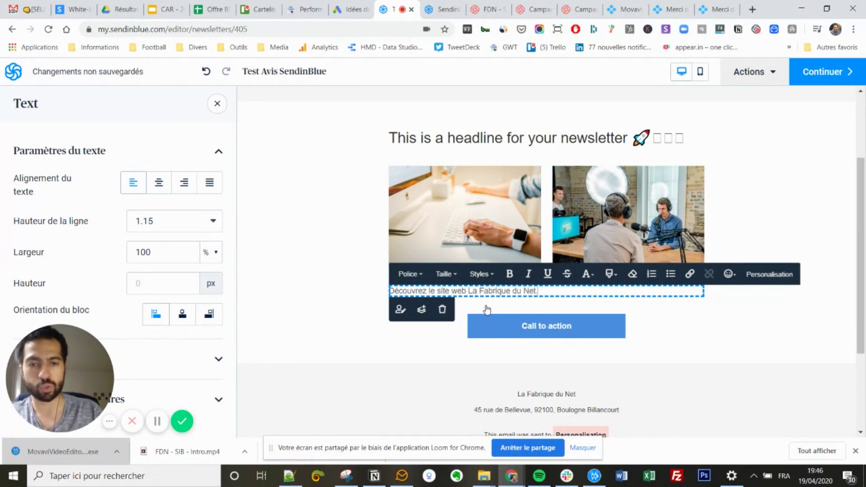
key(ctrl+a)
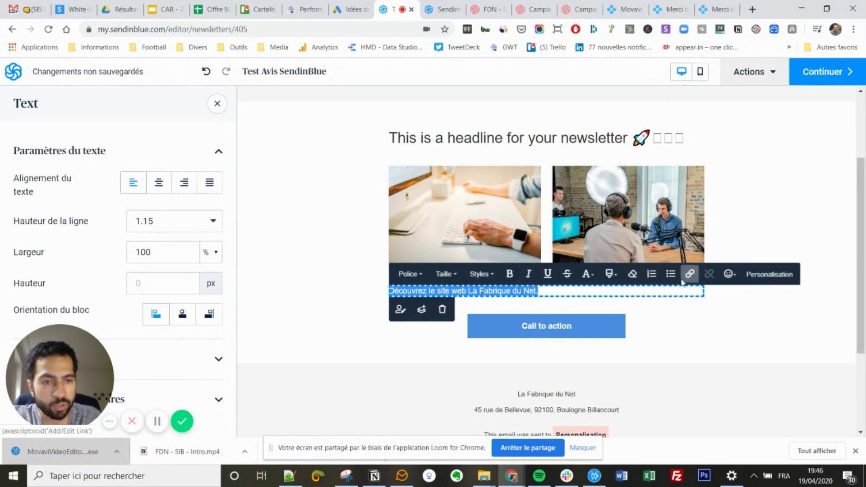
Centre the line, set it to font size 18, and select its content row.
click(158, 191)
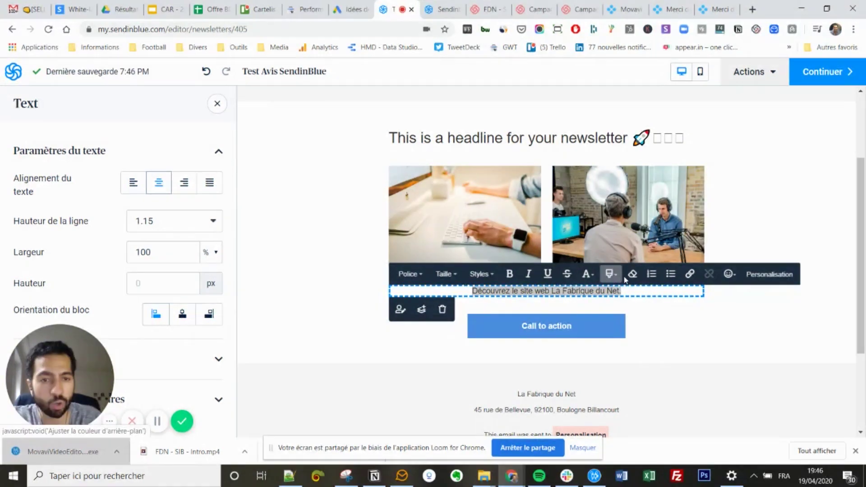
click(447, 274)
click(461, 377)
click(312, 283)
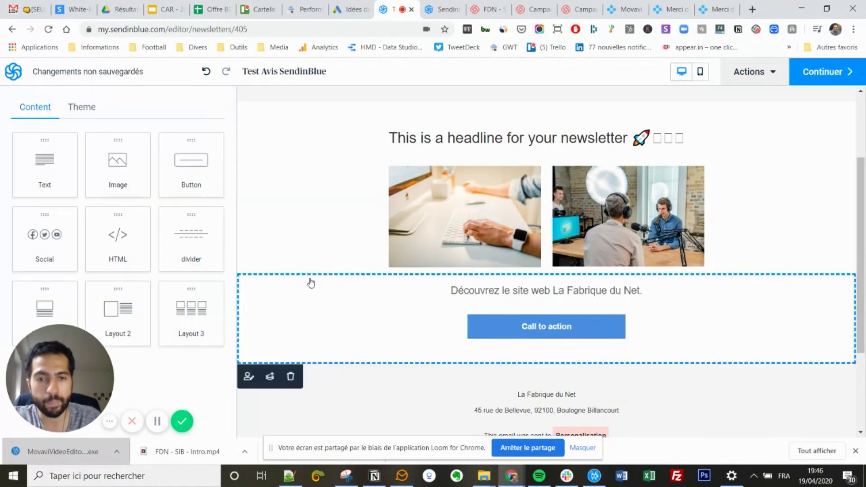
click(362, 212)
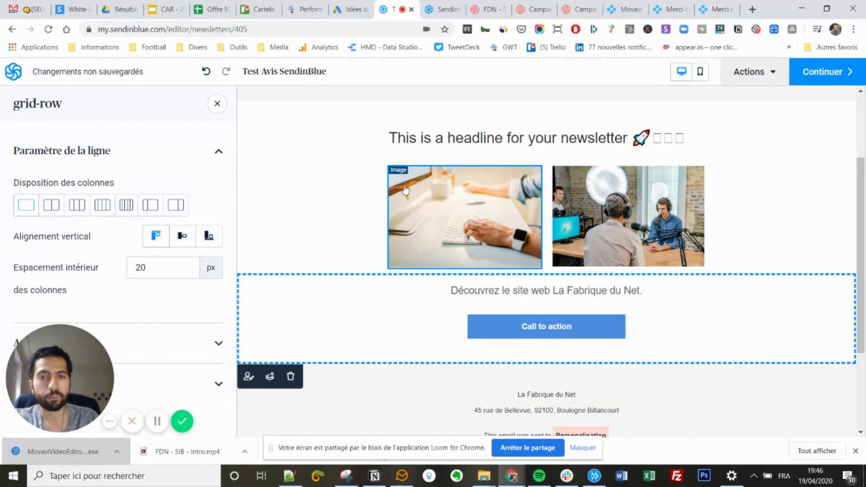
Give the Call to action button 4 px Coins arrondis and close the row settings.
click(513, 339)
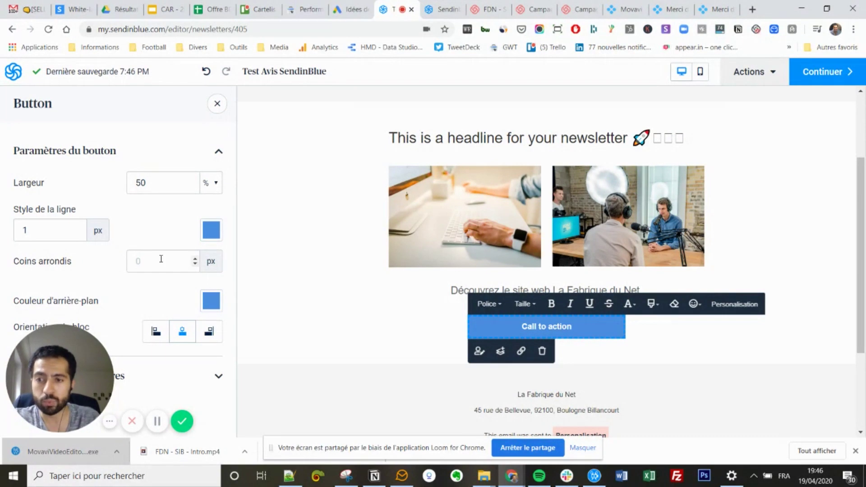
click(189, 261)
text(4)
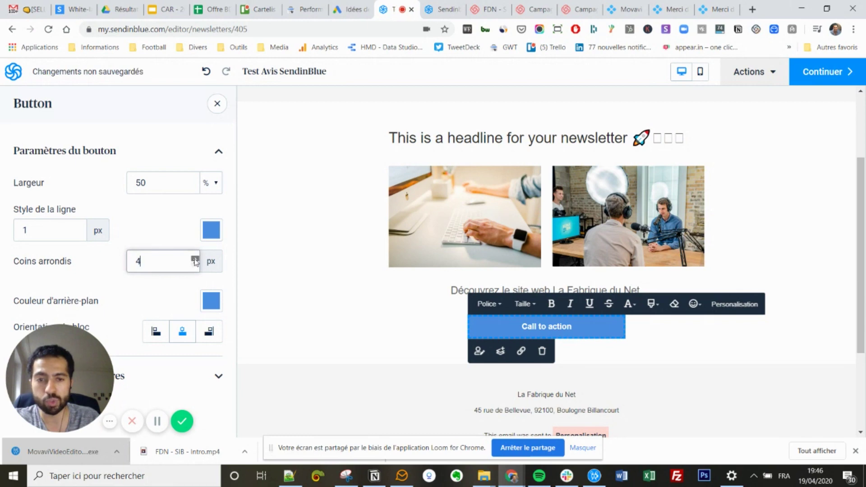
click(370, 316)
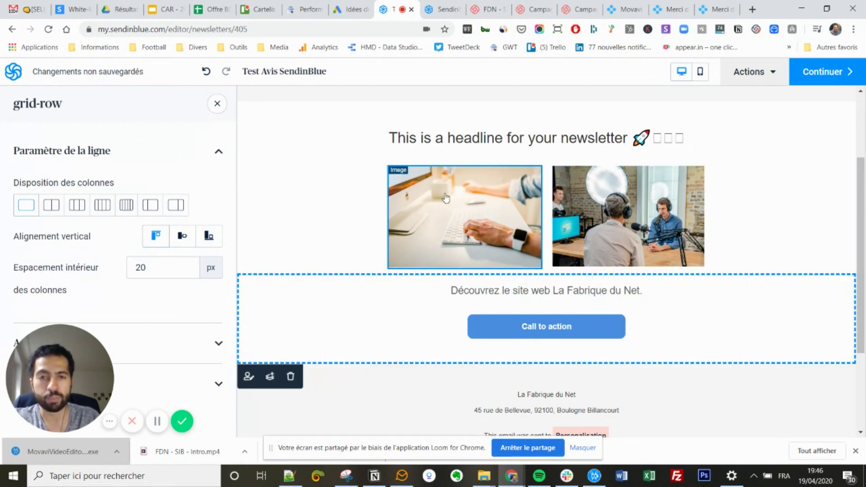
scroll(373, 236, down, 3)
scroll(406, 244, up, 5)
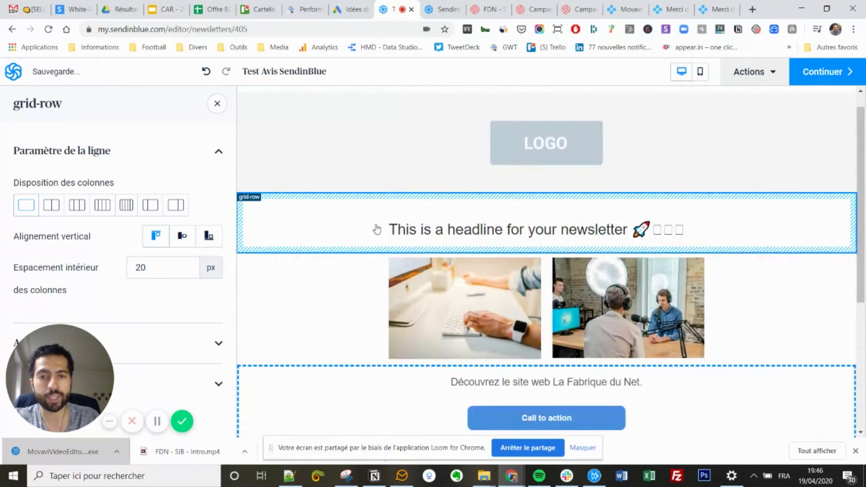
scroll(379, 230, down, 3)
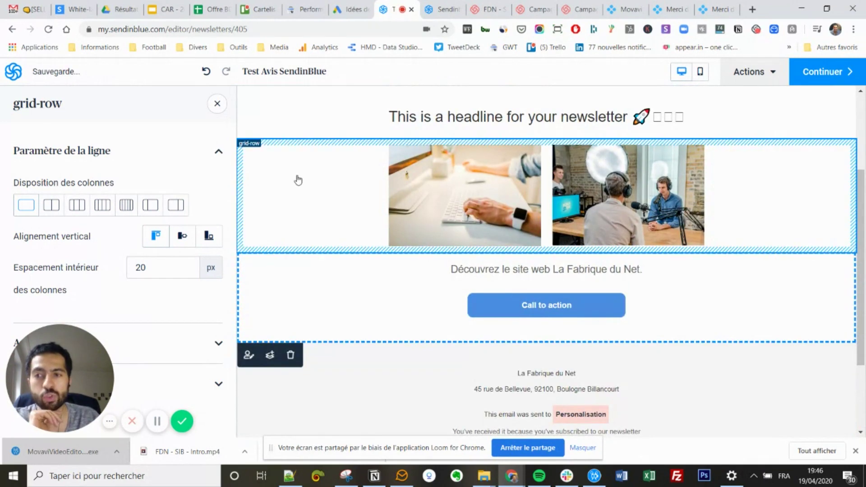
click(218, 107)
Insert a three-column image, title and text block above the footer.
scroll(434, 325, down, 3)
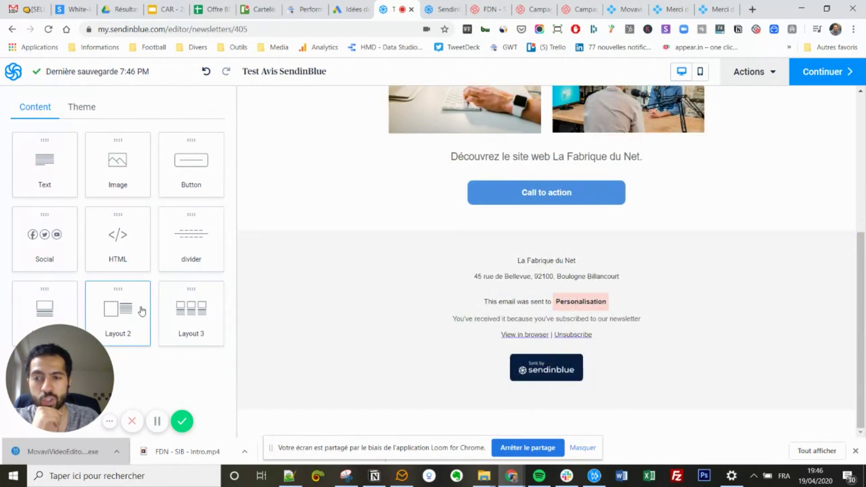
drag(189, 316, 412, 243)
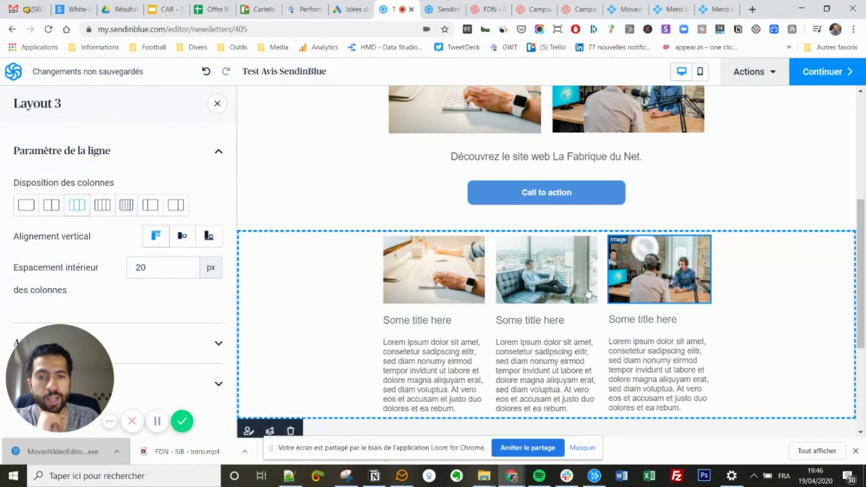
click(454, 361)
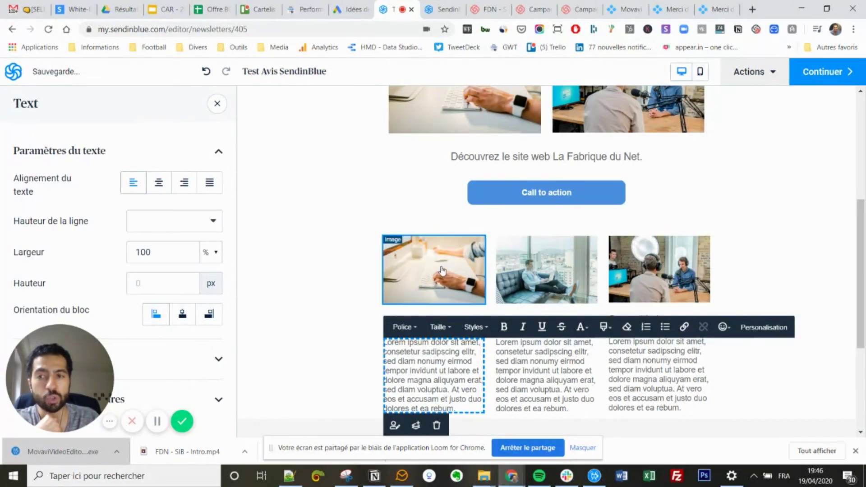
click(373, 288)
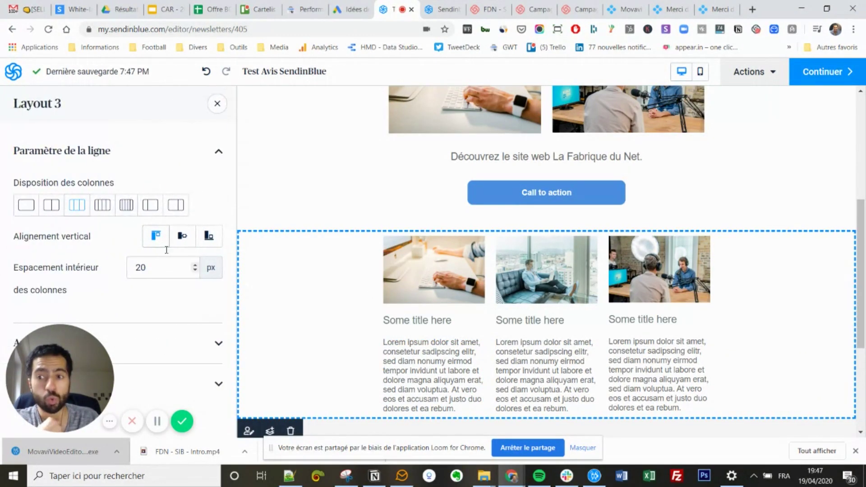
Keep 3 columns, centre them vertically and set column spacing to 28 px.
click(103, 206)
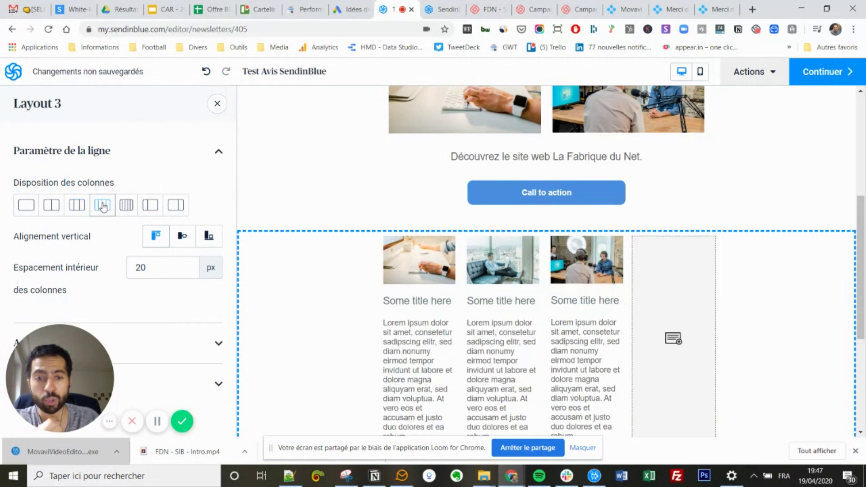
click(77, 205)
click(193, 242)
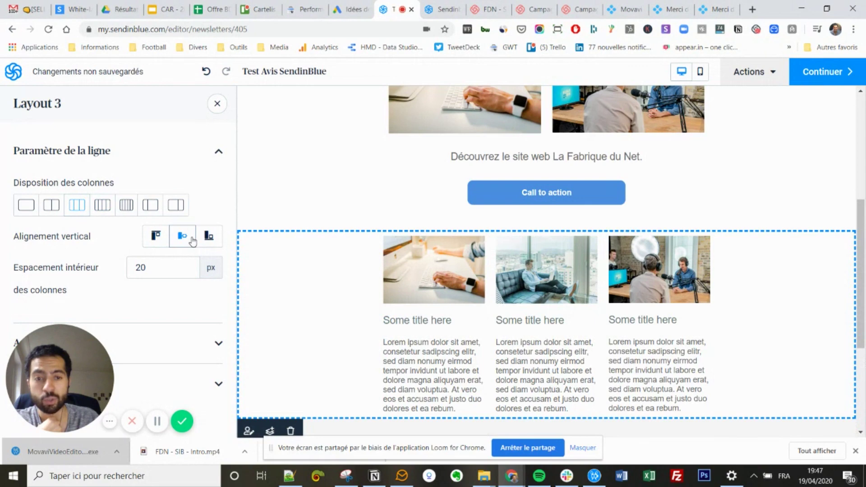
click(186, 262)
click(192, 266)
click(192, 265)
click(192, 265)
click(192, 265)
click(193, 266)
click(192, 265)
click(191, 266)
click(191, 265)
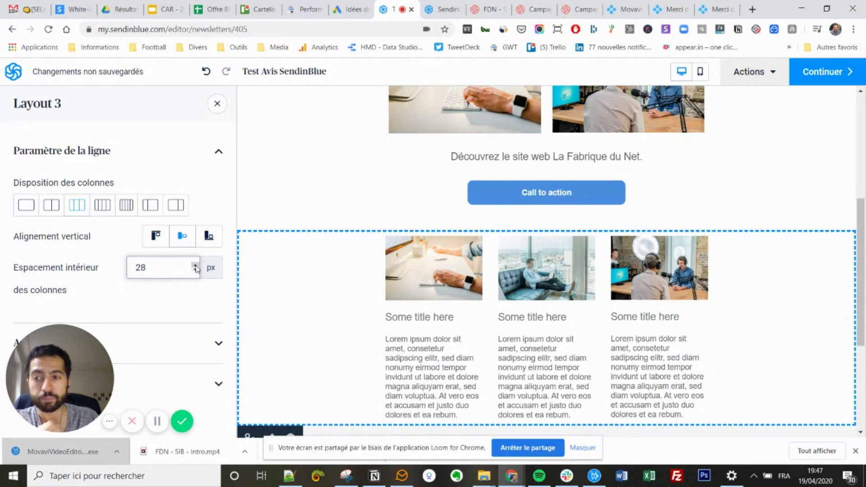
Review the new three-column block and open the editor's Actions menu.
scroll(419, 289, down, 5)
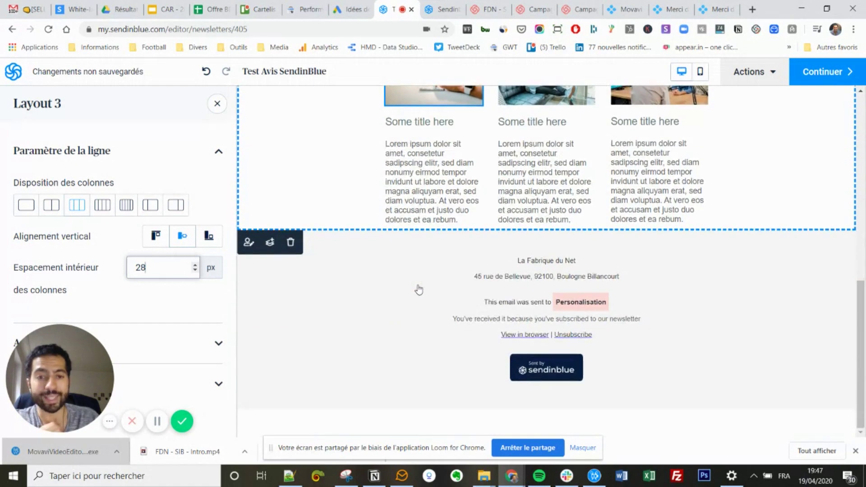
scroll(415, 286, up, 3)
scroll(403, 254, up, 8)
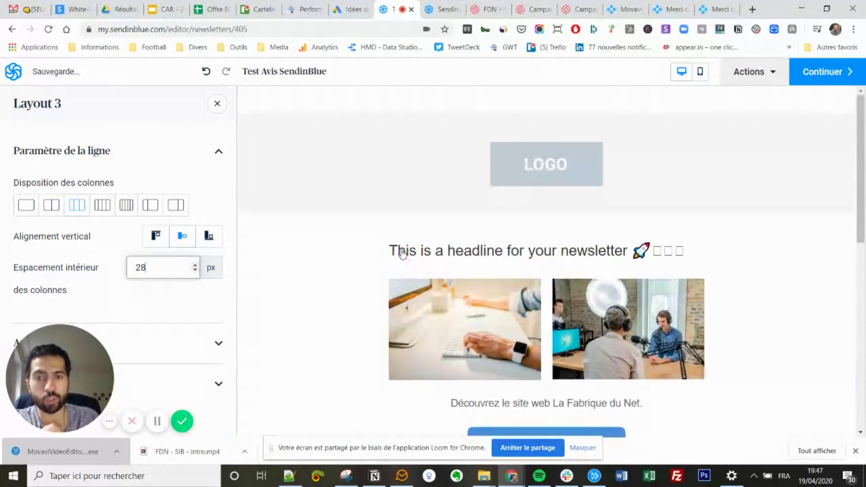
scroll(359, 241, down, 5)
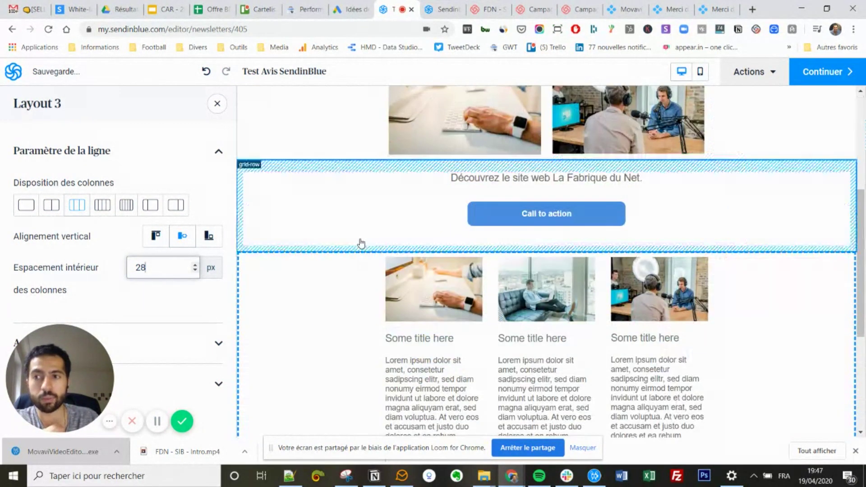
scroll(361, 243, up, 5)
scroll(361, 244, down, 9)
scroll(361, 244, up, 9)
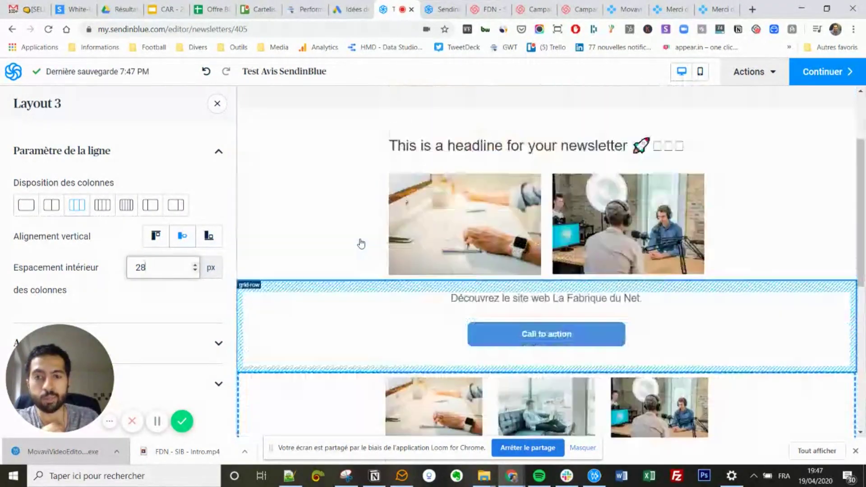
scroll(361, 244, down, 8)
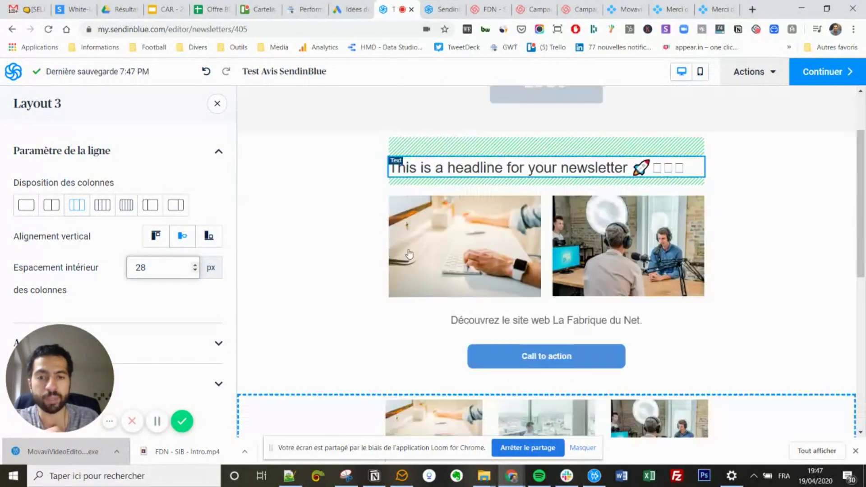
scroll(408, 227, down, 2)
scroll(411, 226, down, 1)
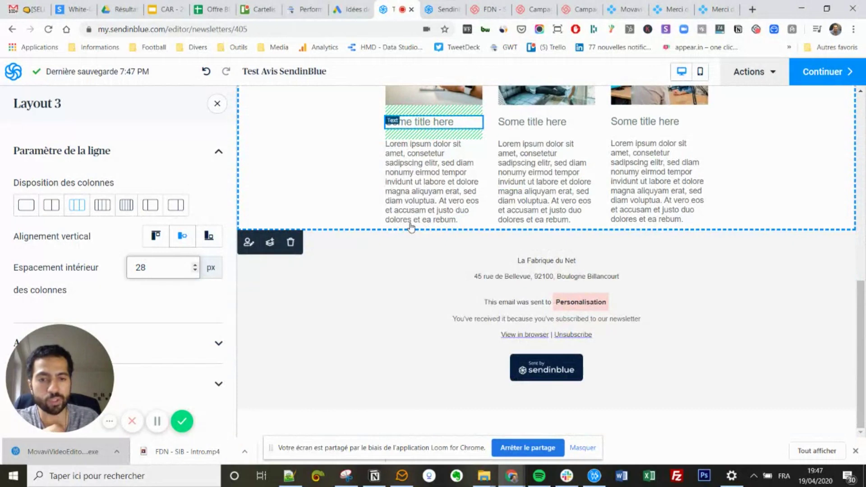
scroll(411, 226, up, 10)
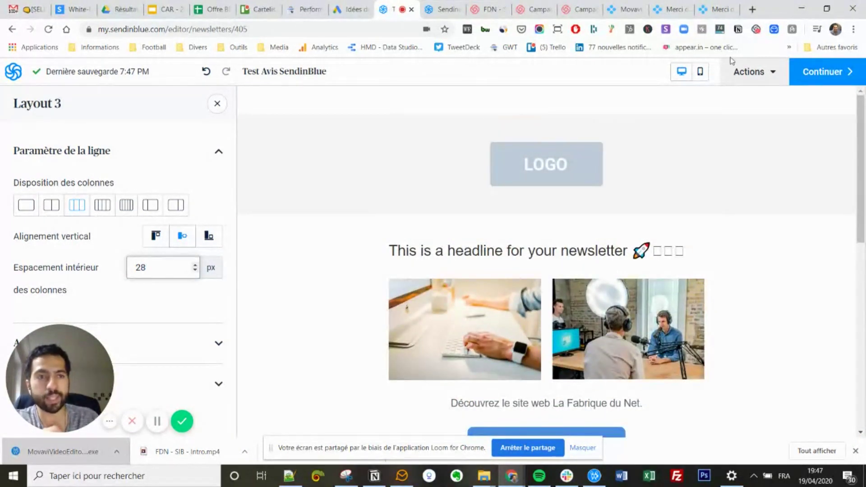
click(761, 72)
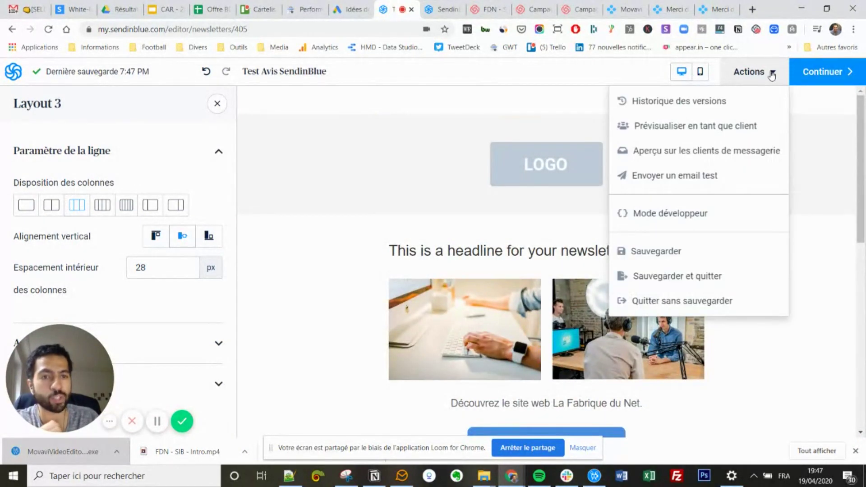
From the email-client preview, enter the contact's e-mail address as test recipient.
click(722, 152)
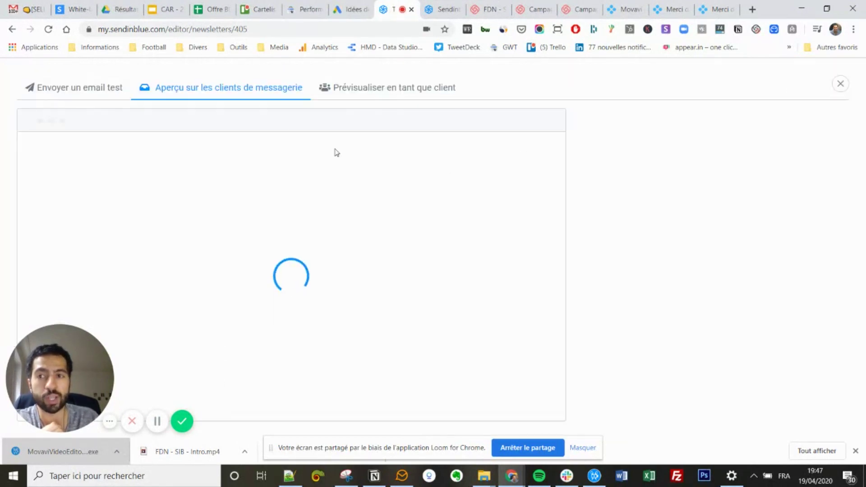
click(98, 93)
click(679, 181)
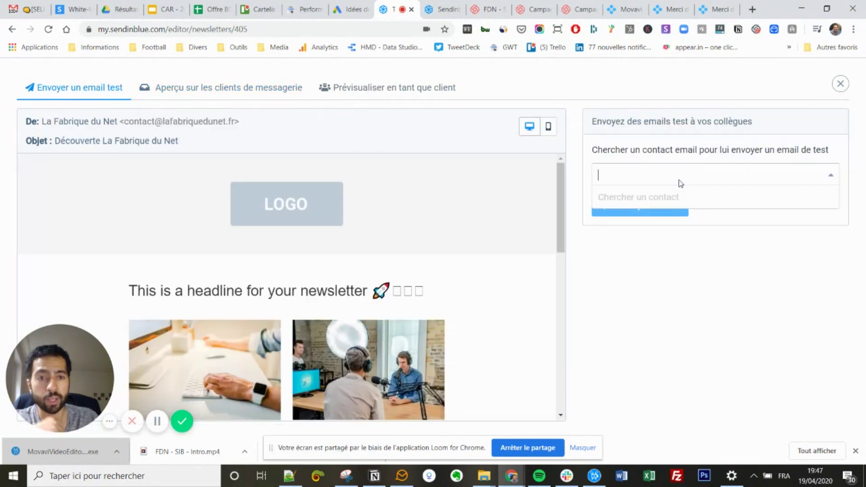
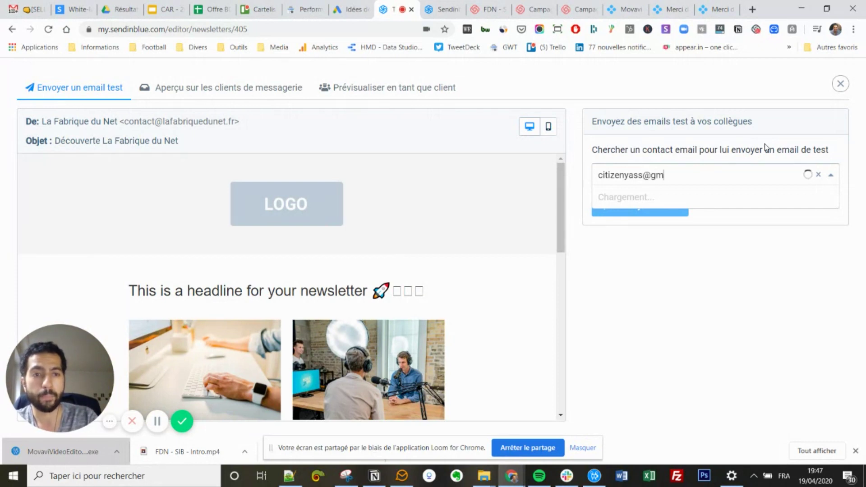
Pick the matching contact, send the test email, and close the test window.
click(783, 219)
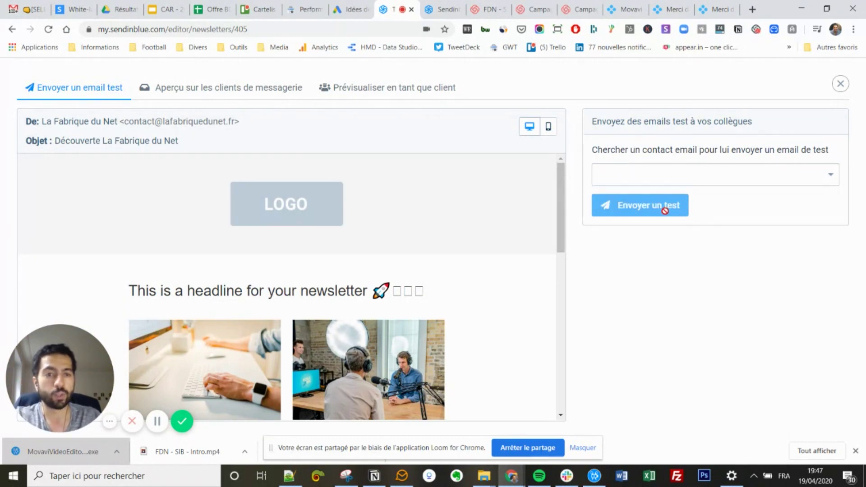
click(648, 182)
click(651, 205)
click(637, 204)
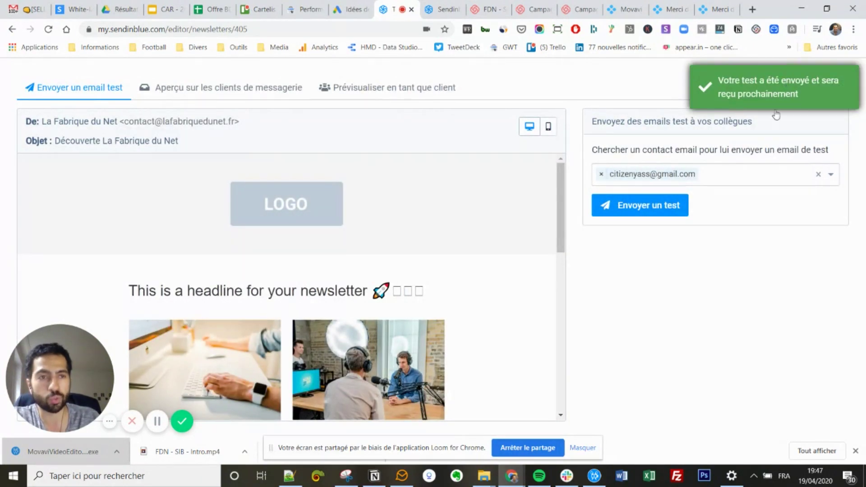
click(841, 84)
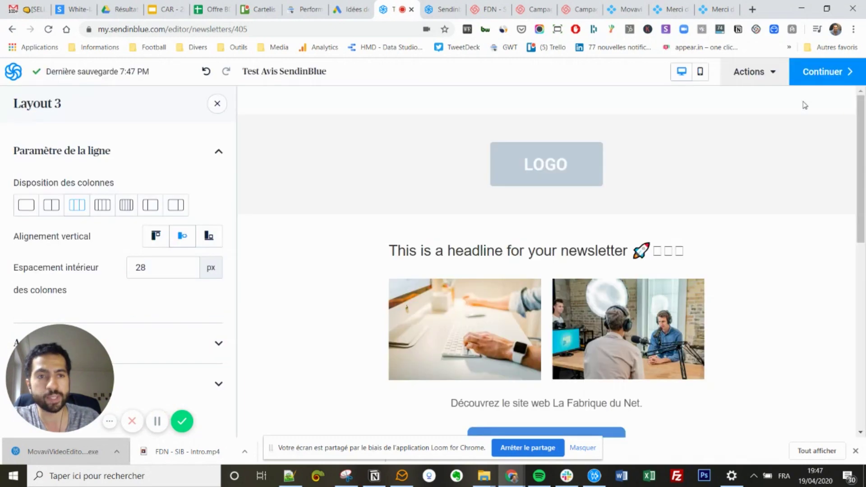
Check the Conception preview and Aperçu options, then continue to the Destinataires step.
click(826, 71)
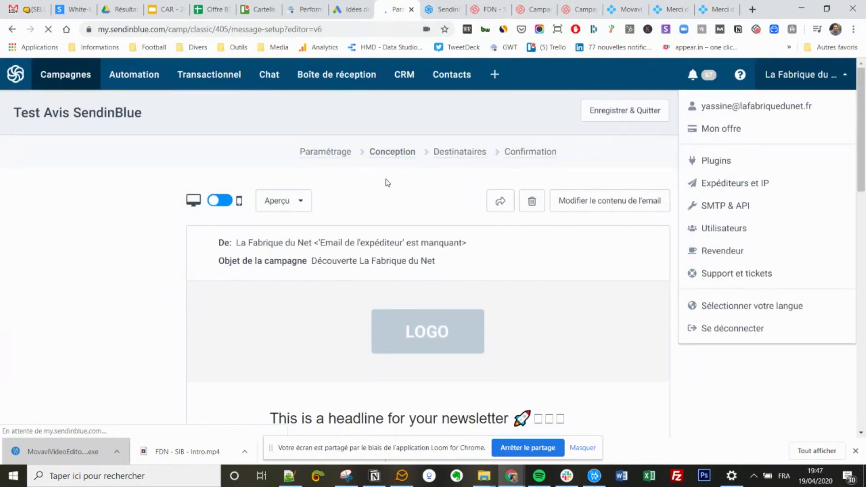
click(132, 215)
scroll(135, 217, down, 5)
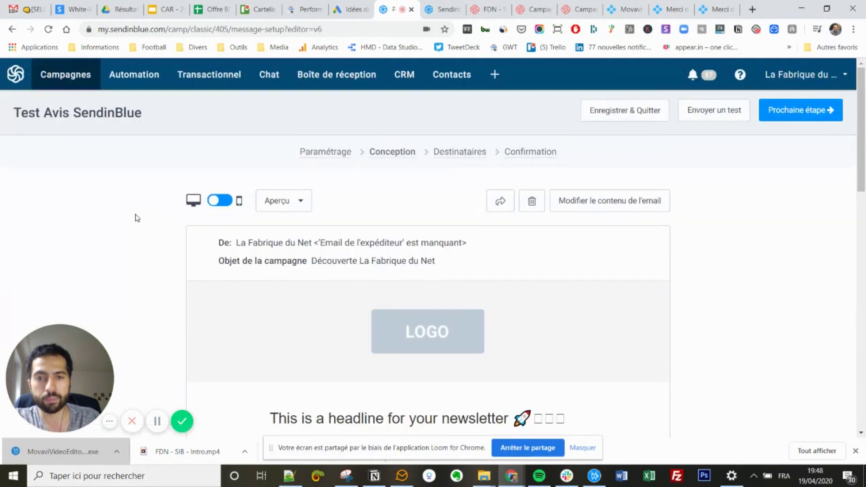
scroll(329, 253, down, 3)
scroll(437, 264, down, 10)
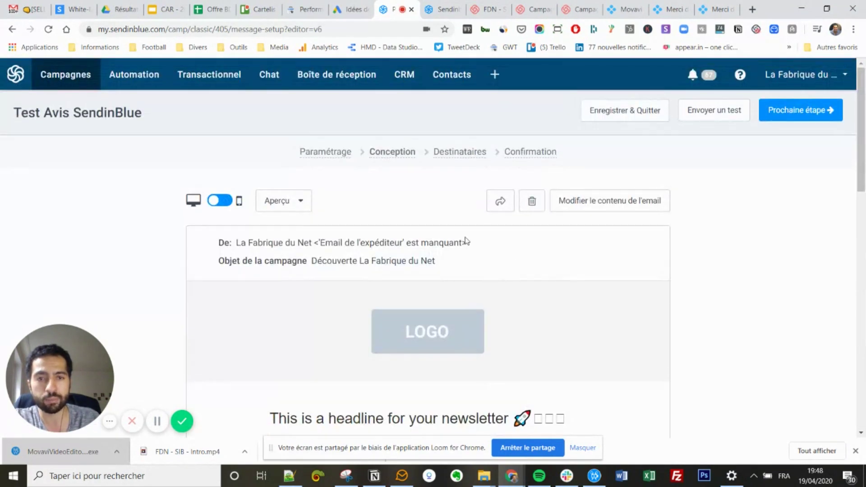
click(309, 203)
click(808, 111)
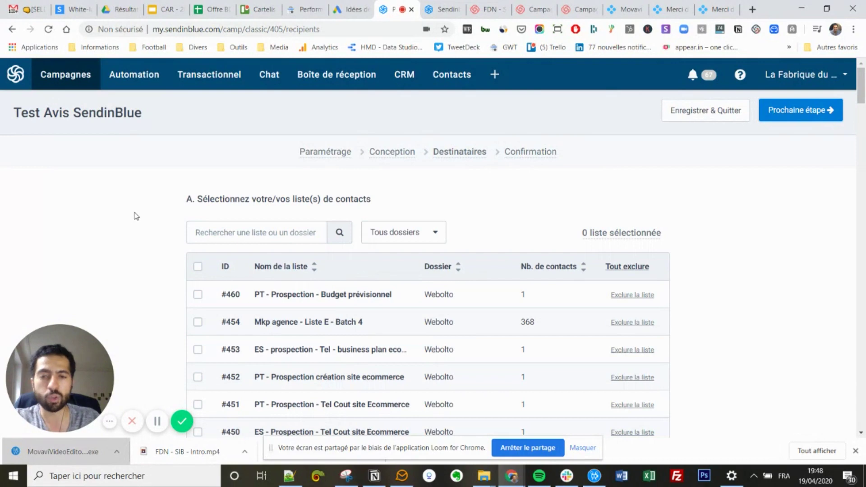
Search the contact lists for 'new' and tick #338 Newsletter - Actifs.
scroll(139, 201, down, 3)
scroll(140, 201, up, 3)
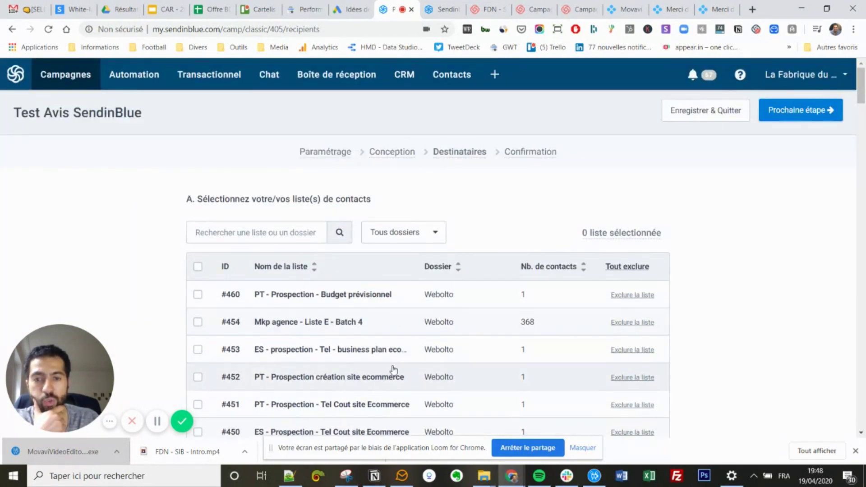
scroll(449, 366, down, 10)
scroll(428, 274, down, 15)
scroll(429, 274, down, 6)
scroll(429, 274, up, 5)
scroll(428, 274, down, 2)
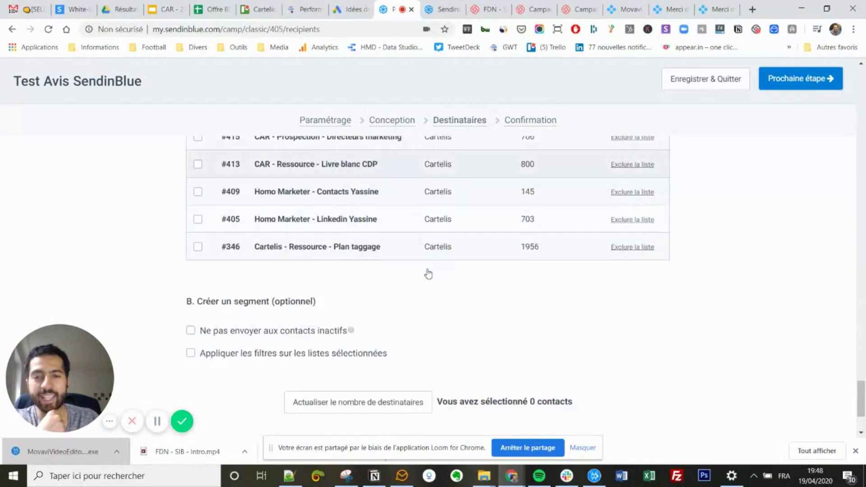
scroll(429, 274, down, 3)
scroll(323, 256, up, 15)
scroll(320, 257, up, 15)
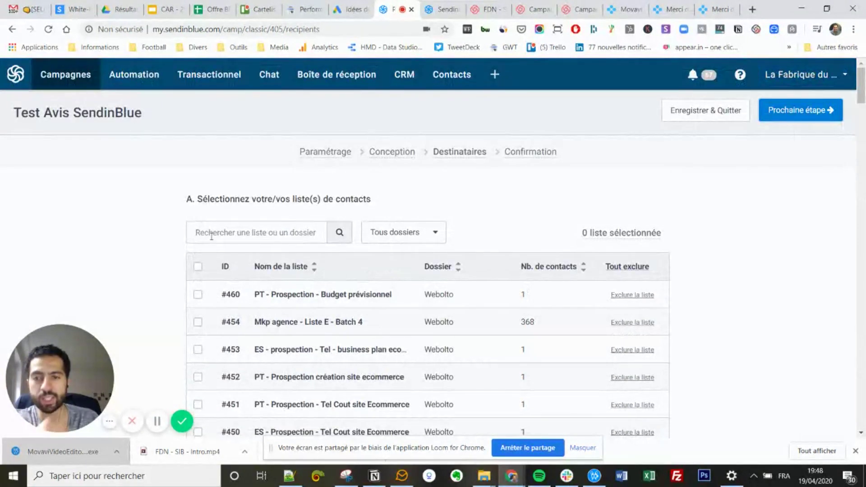
click(211, 236)
text(newslet)
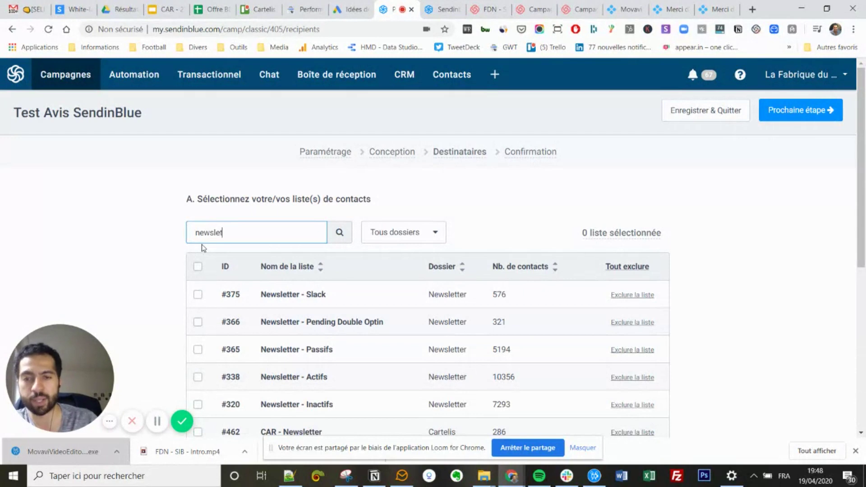
click(198, 379)
scroll(672, 268, down, 7)
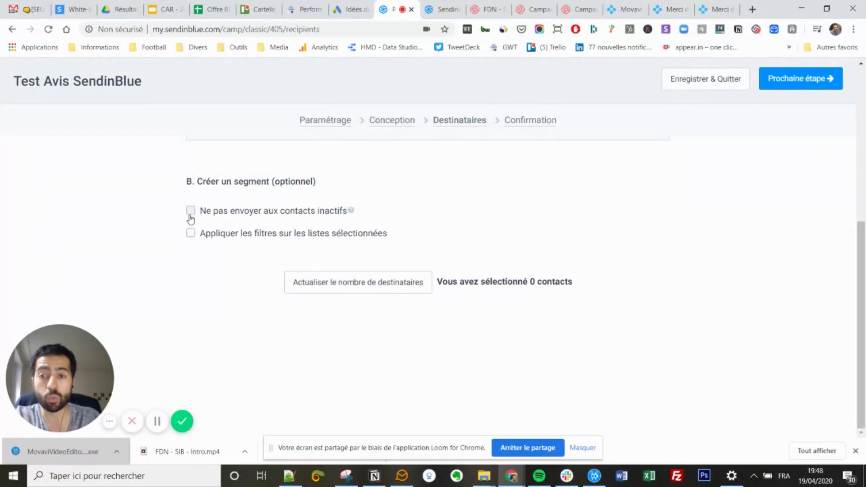
Try an EMAILS ouverts filter across all campaigns on the selected list.
click(199, 235)
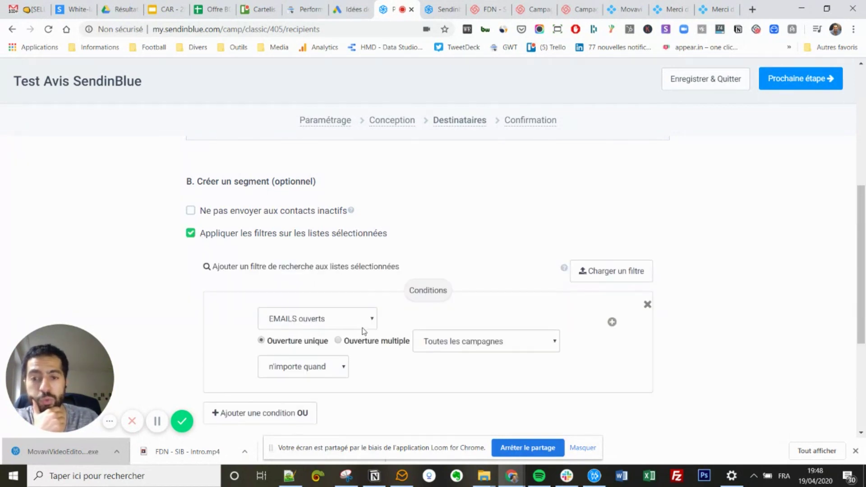
click(356, 324)
click(355, 323)
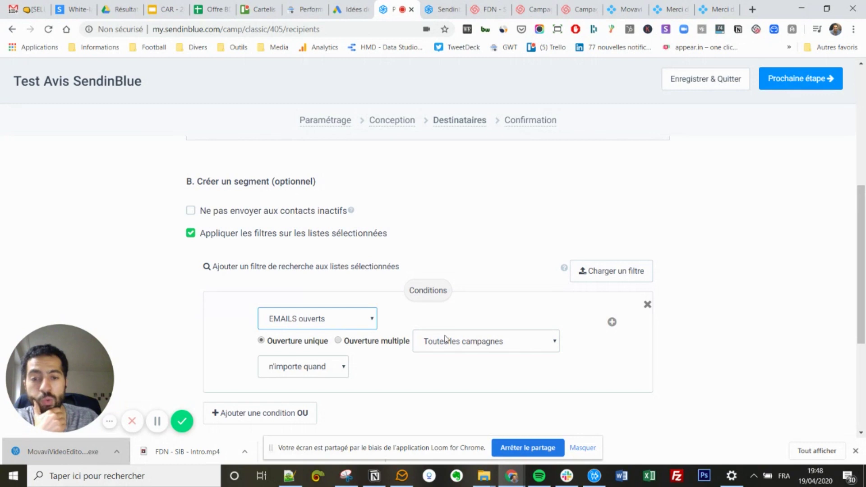
click(445, 339)
click(481, 267)
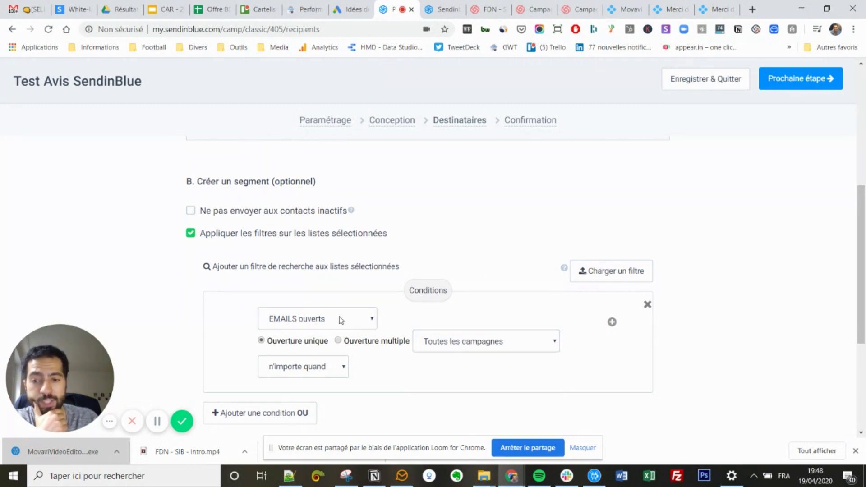
Exclude inactive contacts, drop extra filters, refresh recipients to 9677, and continue.
click(191, 211)
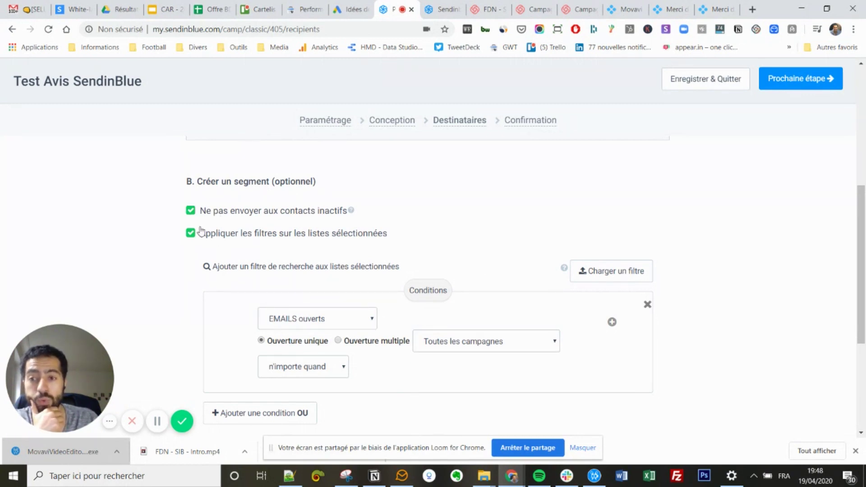
click(192, 234)
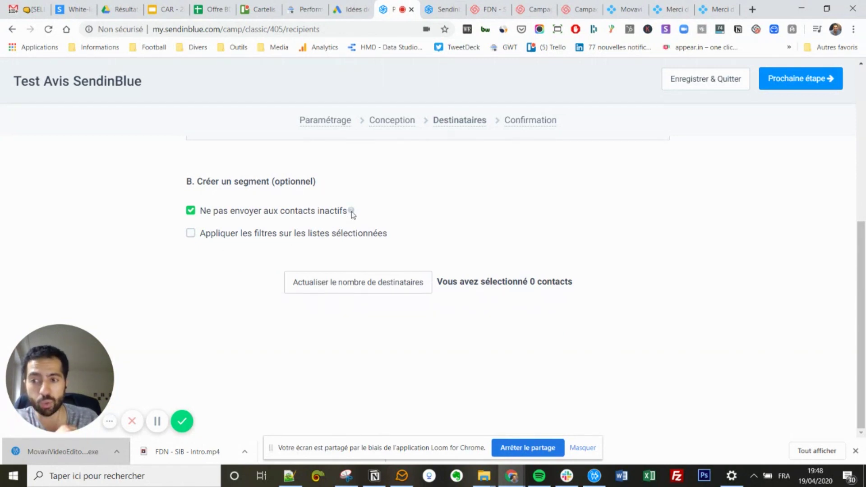
mouse_move(353, 212)
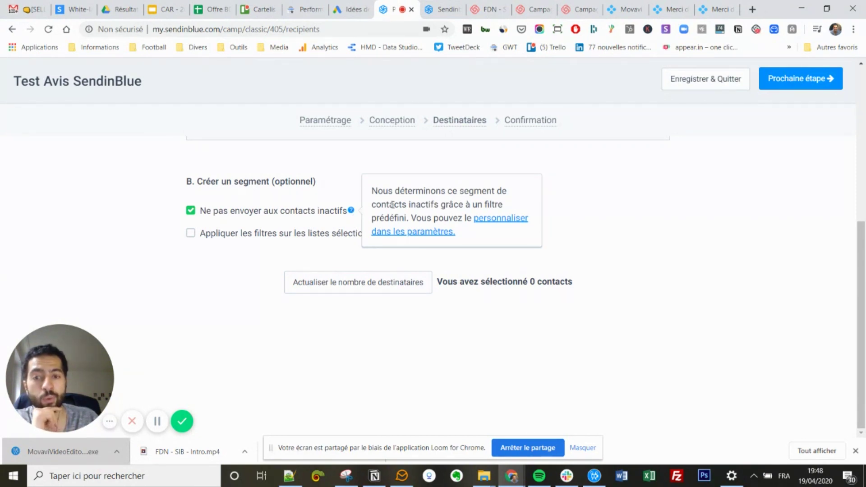
click(363, 281)
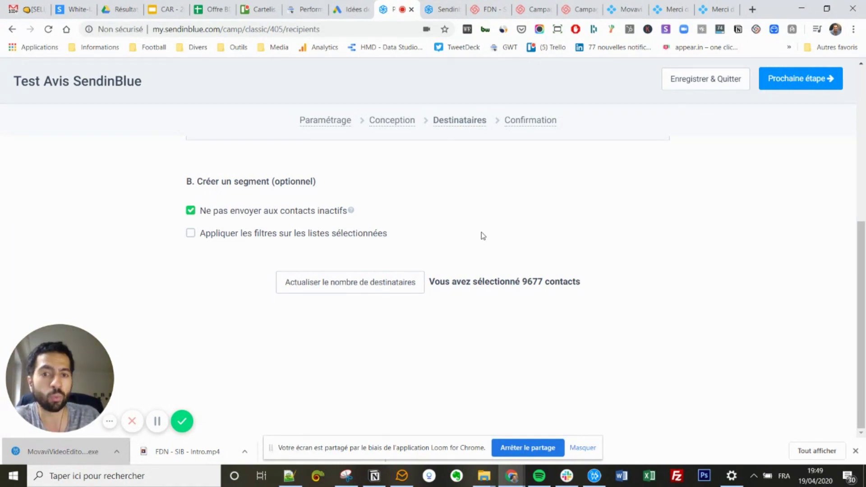
scroll(627, 230, up, 5)
click(786, 110)
Review the Confirmation summary and Programmer dialog without scheduling, then go to Campagnes.
scroll(370, 325, down, 3)
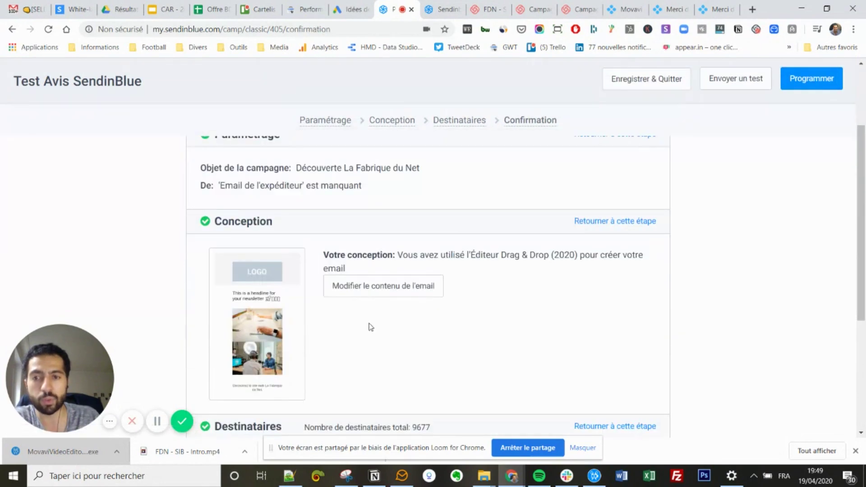
scroll(336, 273, up, 3)
scroll(497, 352, down, 8)
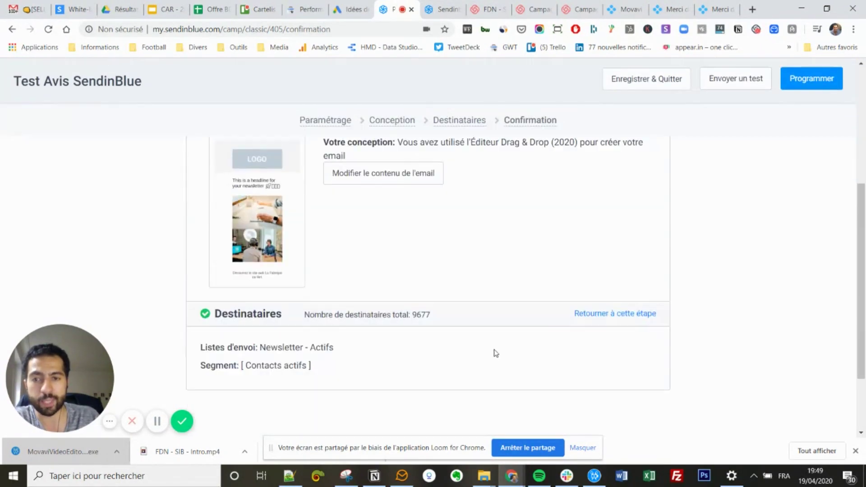
scroll(476, 335, up, 8)
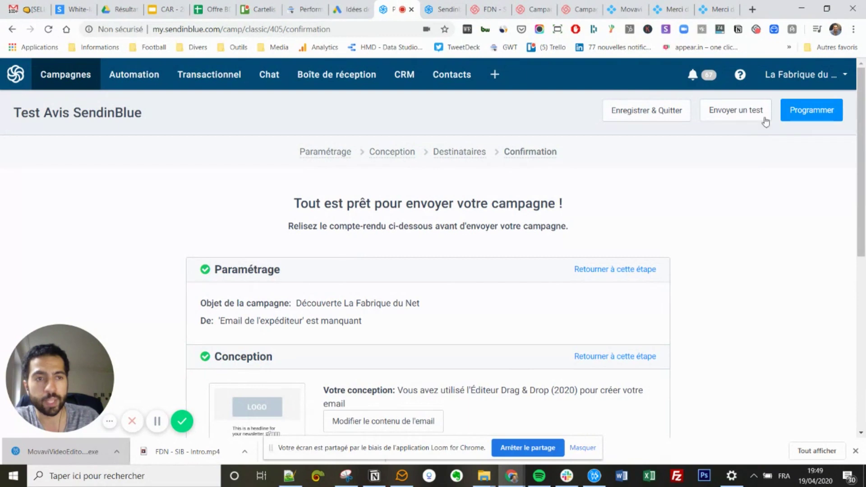
click(808, 110)
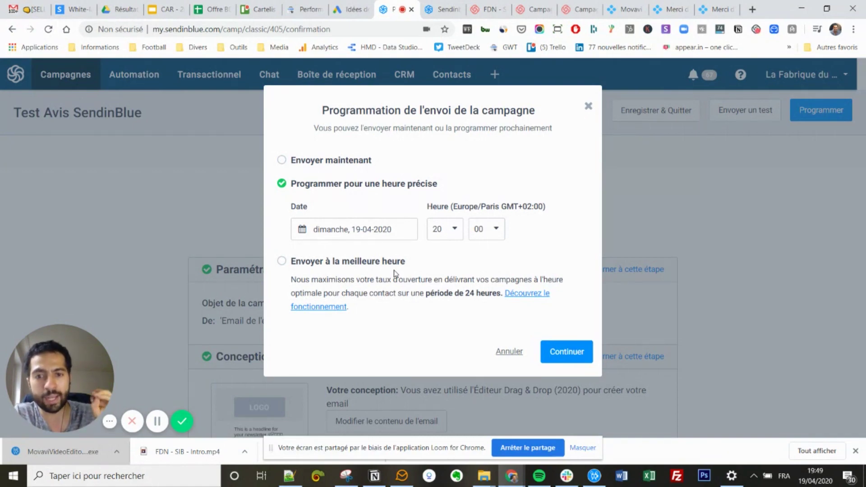
click(589, 107)
scroll(178, 280, down, 1)
scroll(180, 264, up, 1)
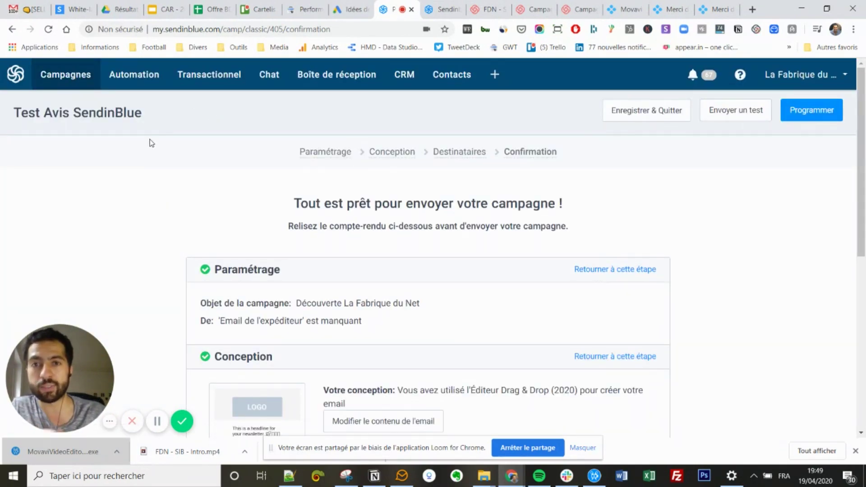
click(77, 81)
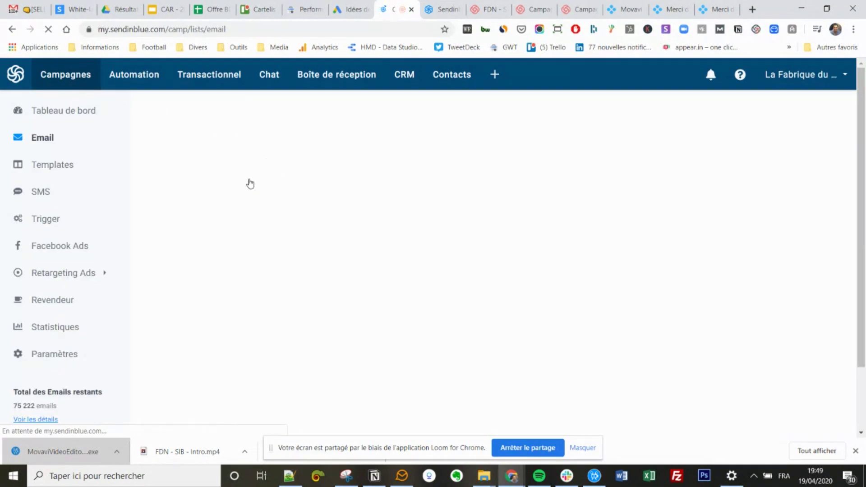
Find 'FDN Newsletter confinement' in the campaign list and open its report (7 451 opens, 759 clicks).
scroll(339, 246, down, 5)
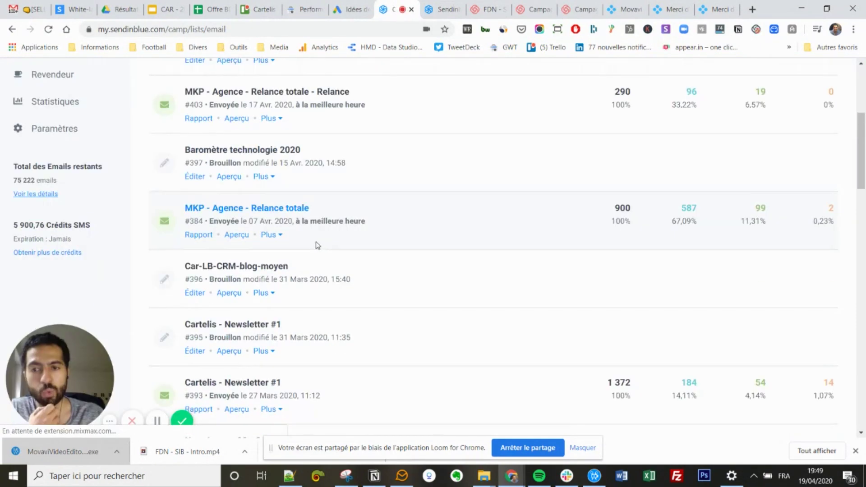
scroll(339, 234, down, 2)
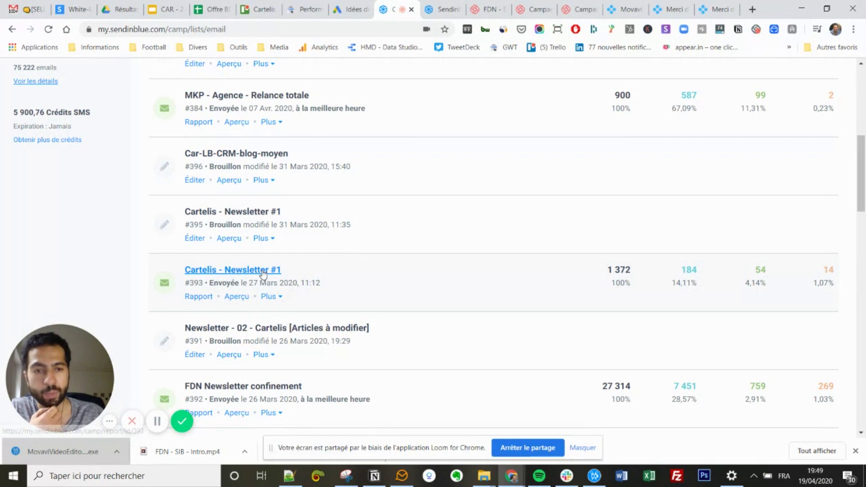
scroll(263, 274, down, 2)
click(242, 276)
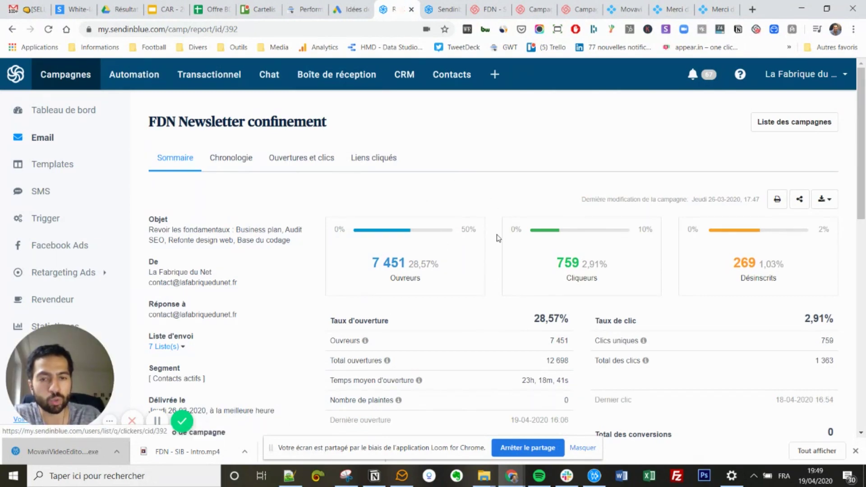
Review the campaign's delivery statistics broken down by domain.
scroll(499, 239, down, 5)
scroll(490, 216, down, 5)
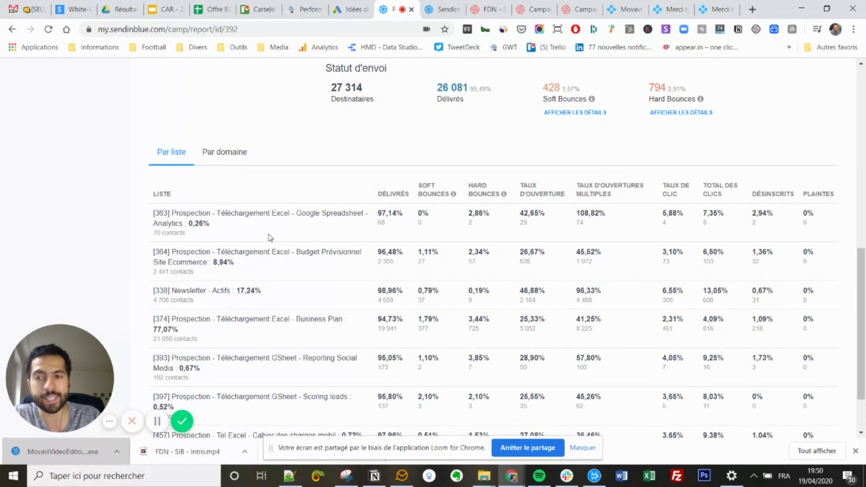
click(224, 161)
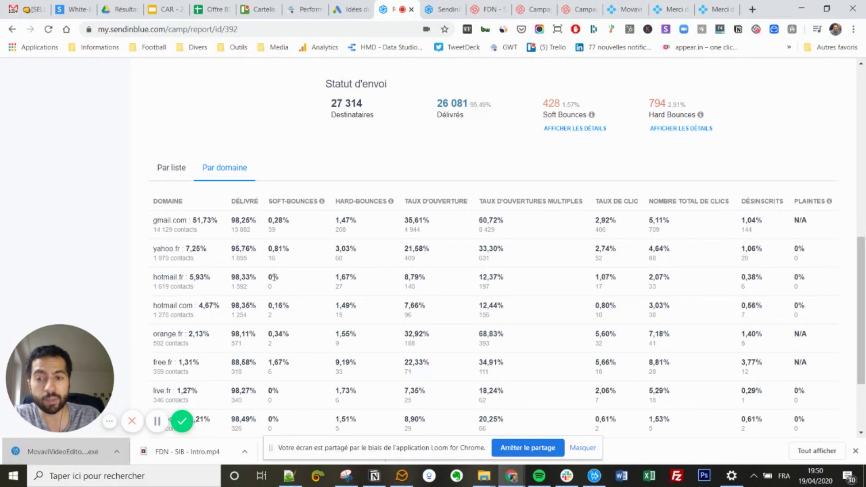
scroll(284, 273, down, 3)
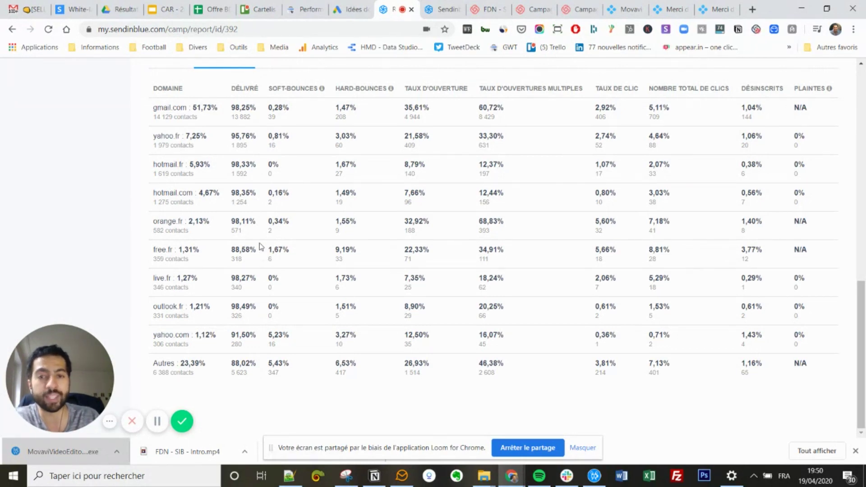
scroll(391, 249, up, 6)
scroll(390, 249, down, 5)
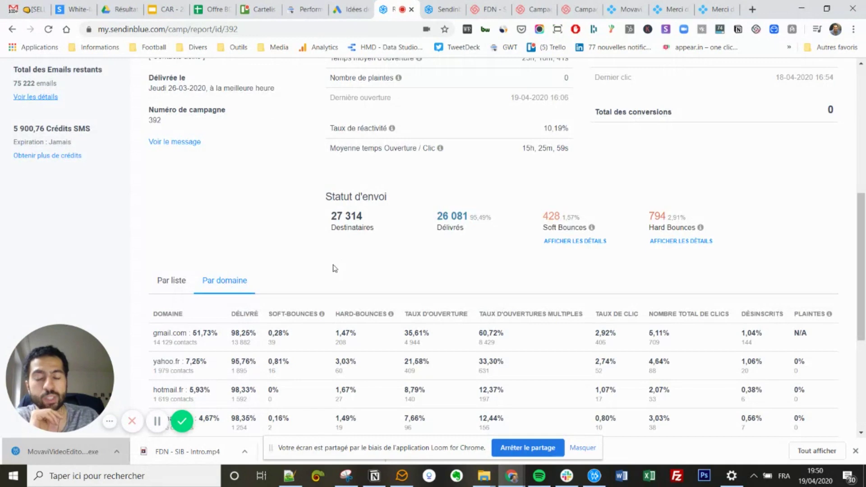
scroll(319, 276, up, 6)
scroll(315, 276, down, 2)
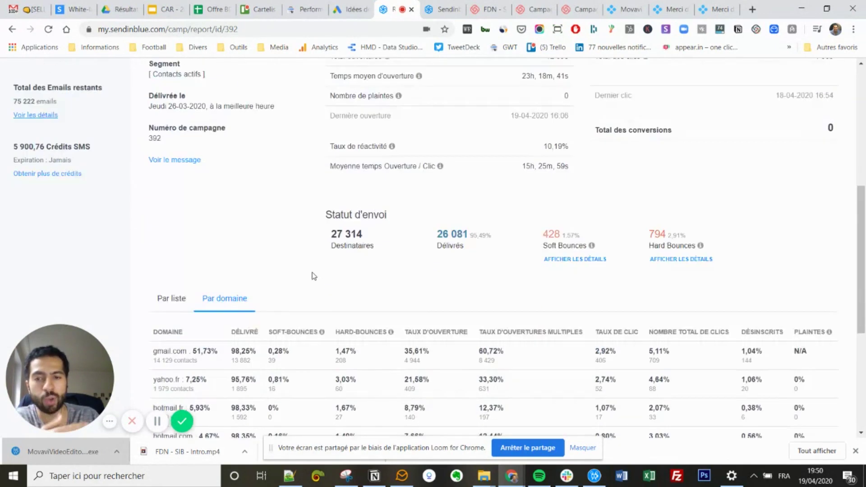
scroll(315, 277, up, 7)
scroll(315, 276, down, 3)
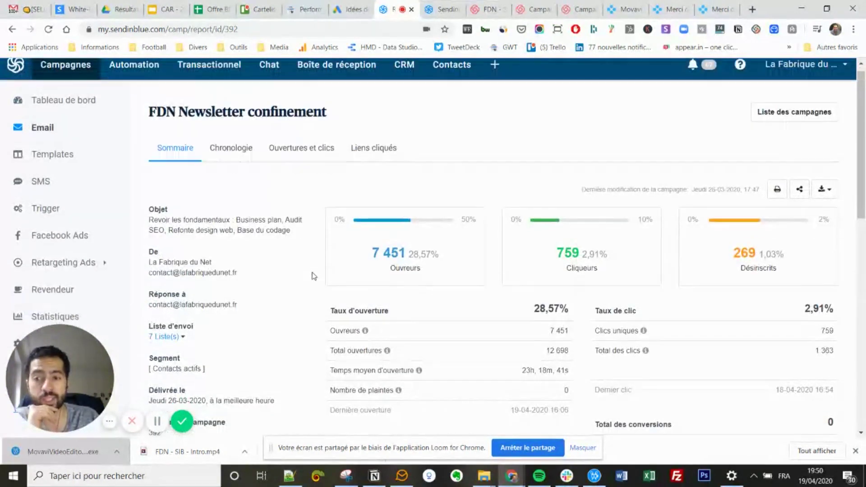
scroll(314, 277, up, 3)
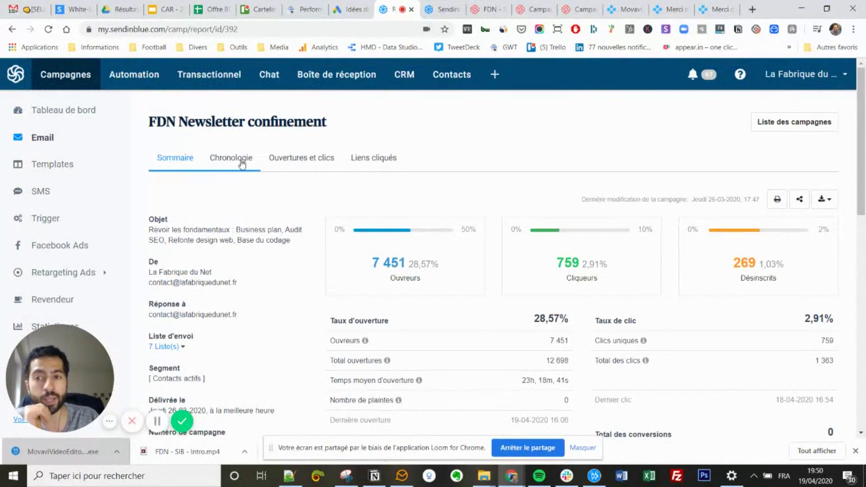
Review which newsletter links were clicked in the Liens cliqués view.
click(371, 169)
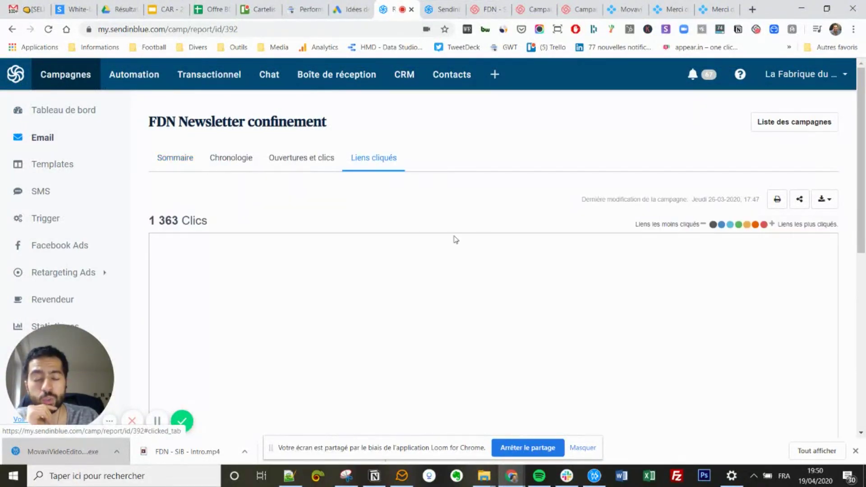
scroll(499, 229, down, 3)
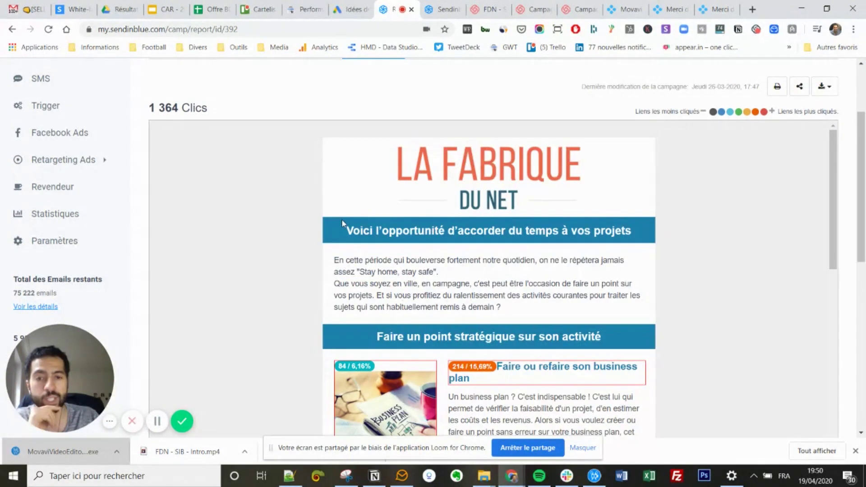
scroll(342, 218, down, 3)
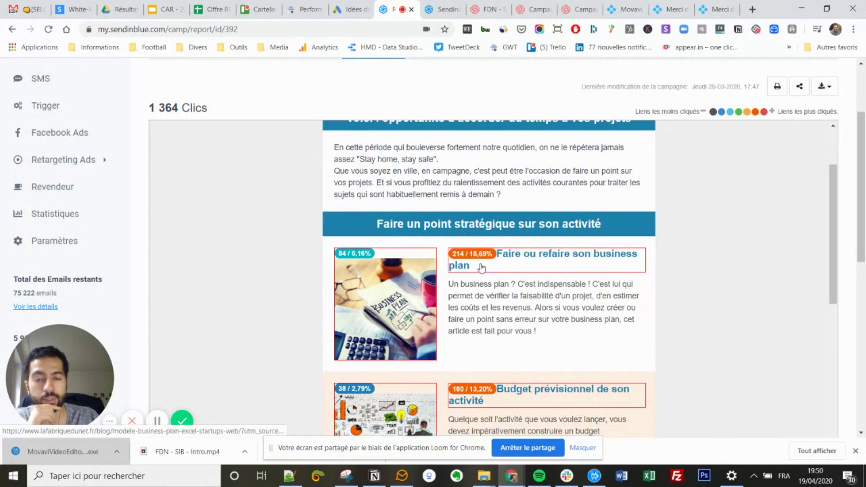
scroll(513, 281, down, 3)
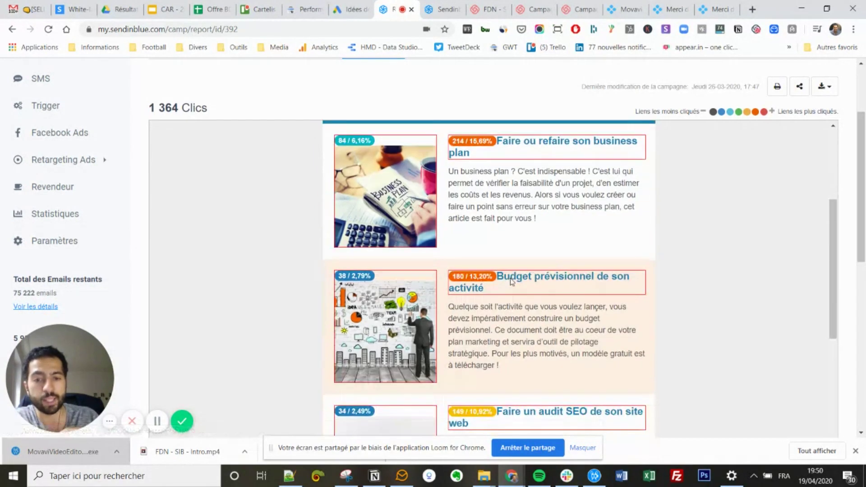
scroll(512, 282, down, 6)
scroll(468, 262, up, 15)
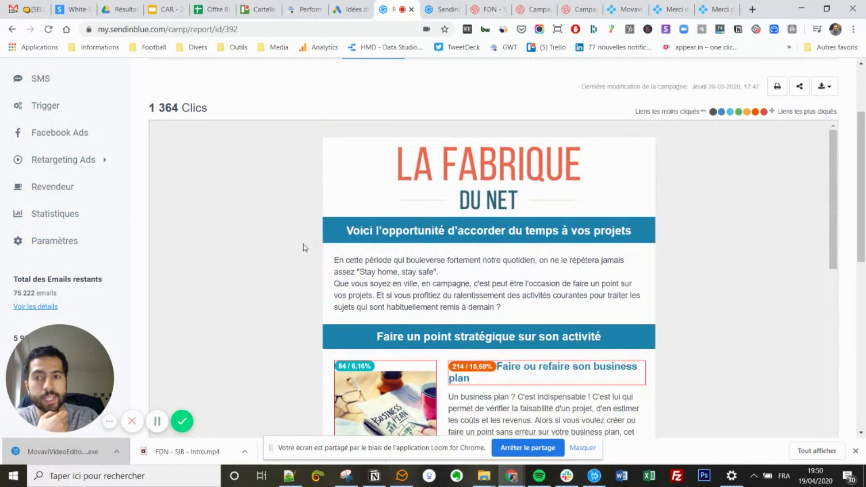
scroll(303, 247, up, 3)
Review the opens and clicks over time in the Ouvertures et clics view.
click(287, 158)
scroll(380, 220, down, 3)
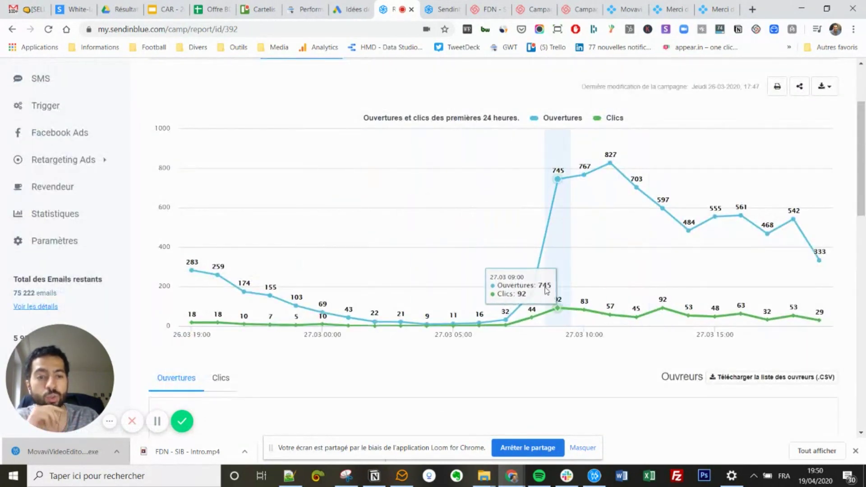
scroll(503, 282, down, 8)
scroll(497, 276, down, 5)
scroll(496, 293, down, 3)
scroll(481, 296, up, 7)
scroll(348, 302, down, 3)
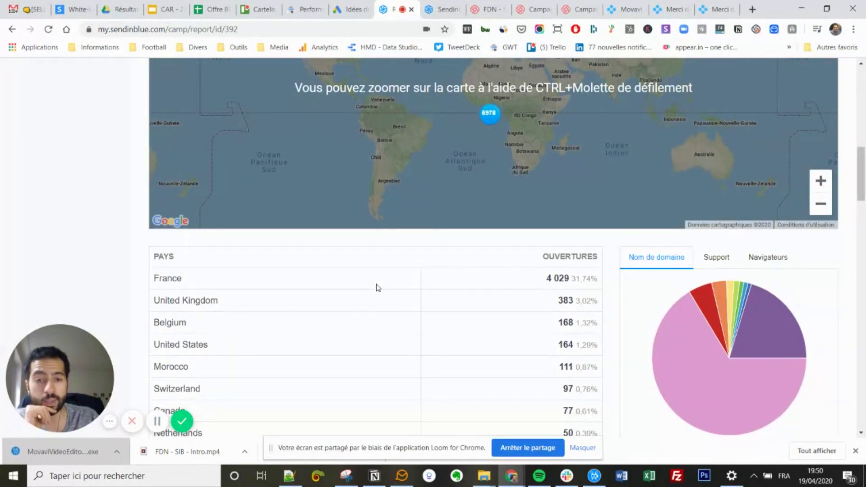
scroll(330, 303, up, 2)
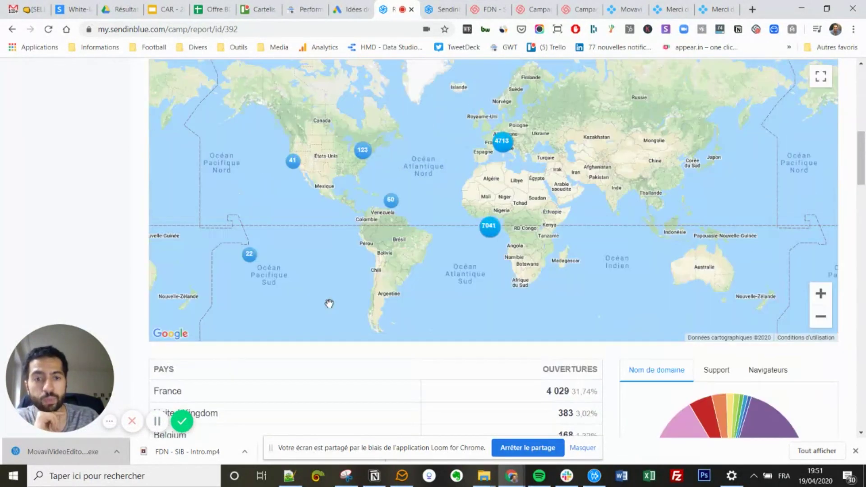
scroll(330, 303, down, 2)
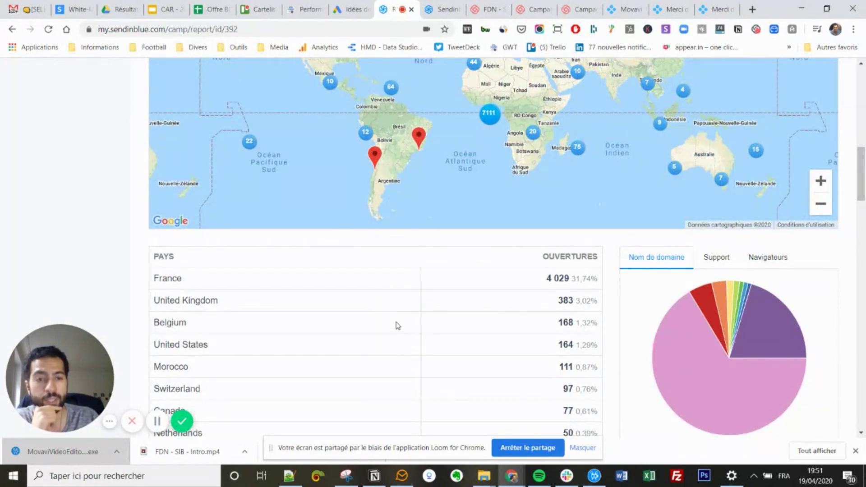
scroll(446, 325, down, 2)
scroll(315, 302, up, 10)
scroll(316, 302, up, 2)
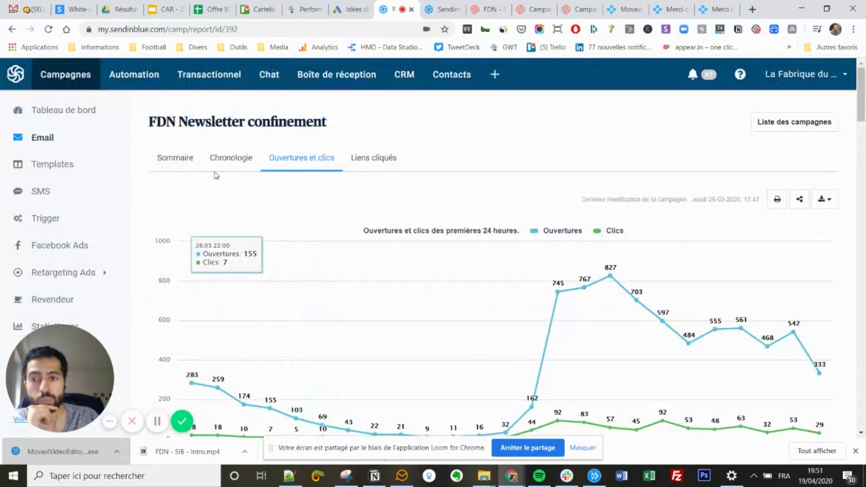
Return to the Sommaire statistics and show the PDF/CSV report download options.
click(186, 167)
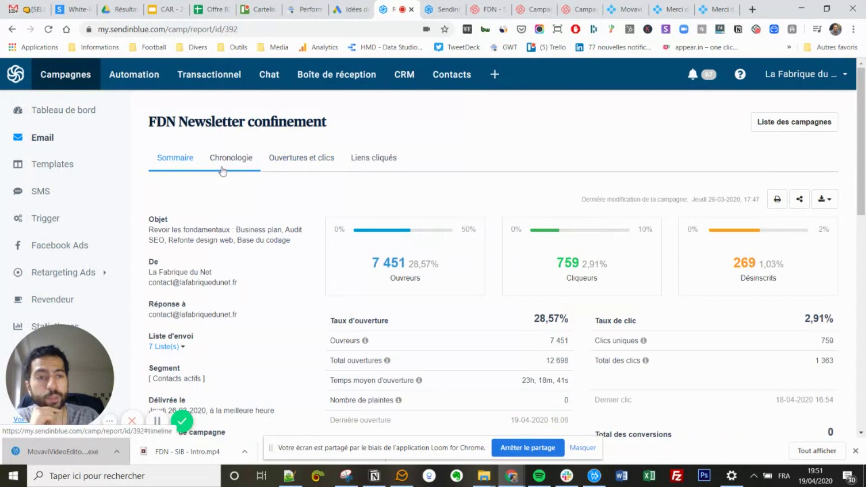
scroll(561, 251, down, 10)
scroll(559, 255, up, 7)
scroll(560, 255, up, 5)
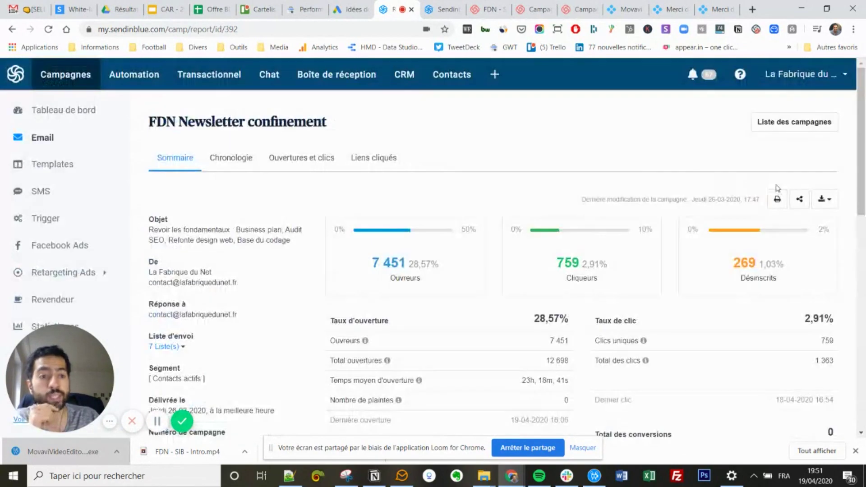
click(826, 203)
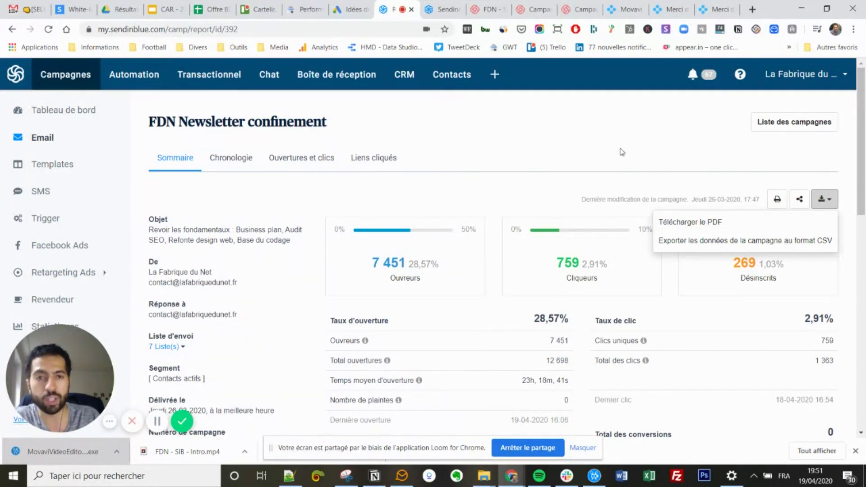
scroll(589, 158, down, 3)
scroll(491, 121, up, 2)
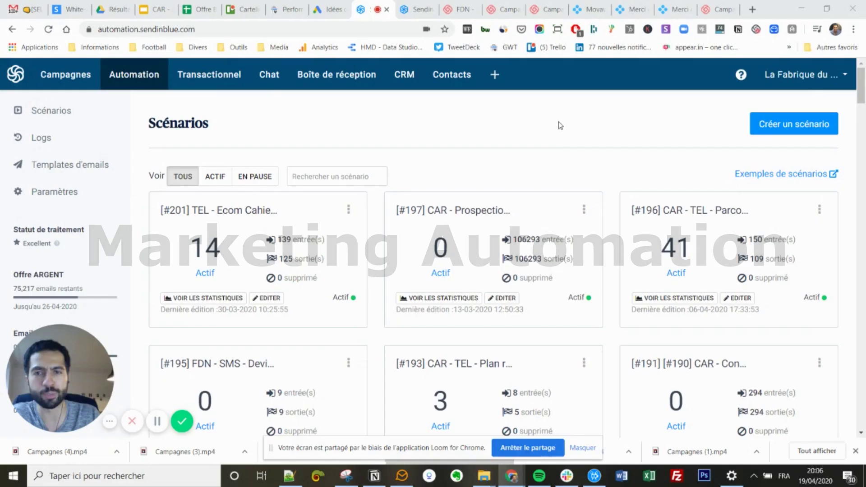
Go to Automation and start a new scenario to reach the template chooser.
click(143, 90)
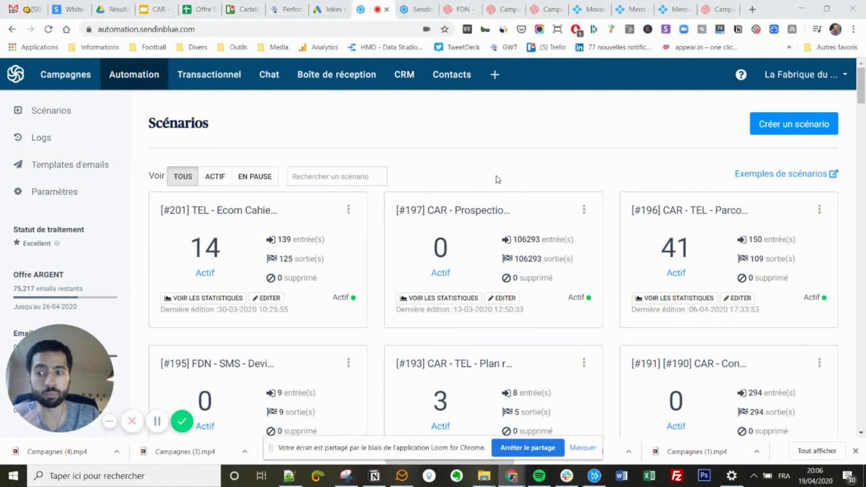
click(773, 131)
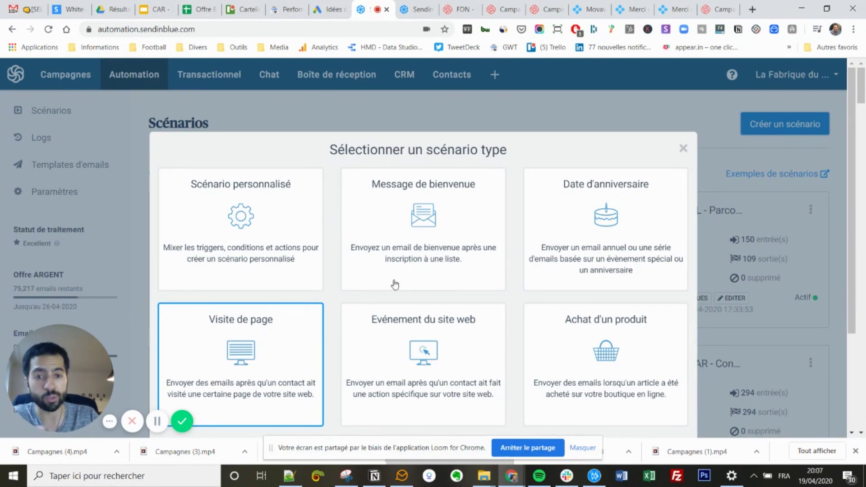
Create and save custom scenario #202 named 'Test Avis SendinBlue'.
scroll(383, 288, down, 3)
scroll(444, 288, up, 3)
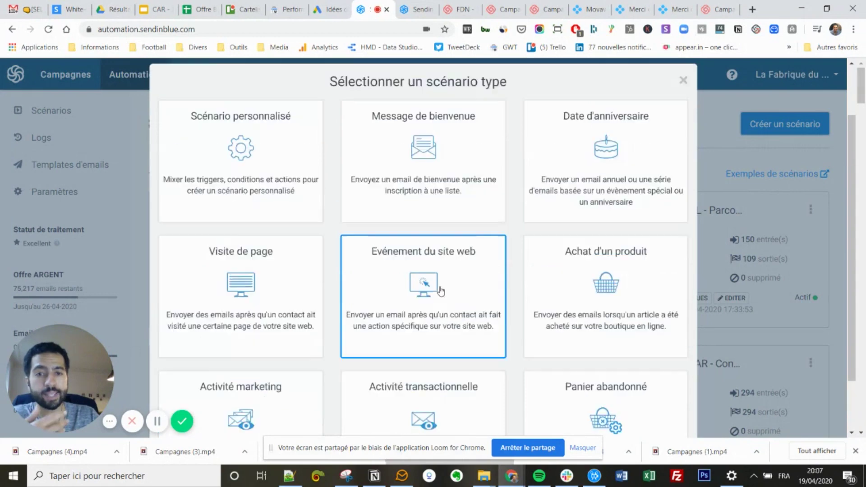
key(Escape)
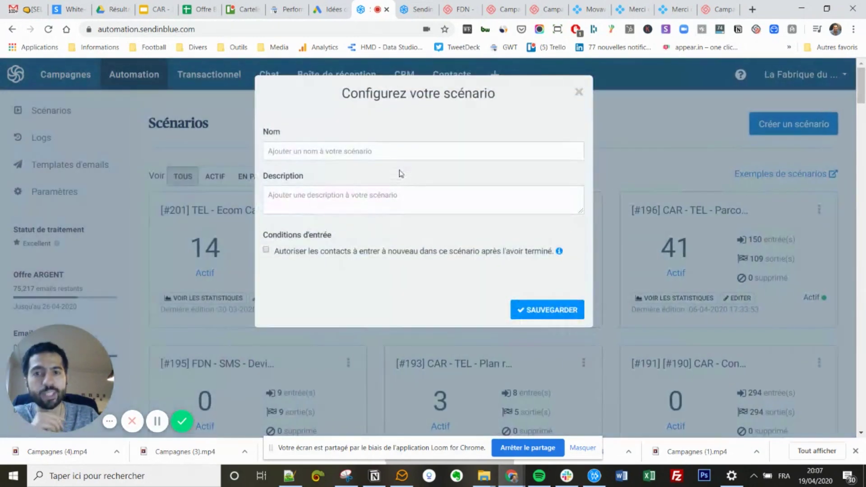
click(333, 155)
text(Test)
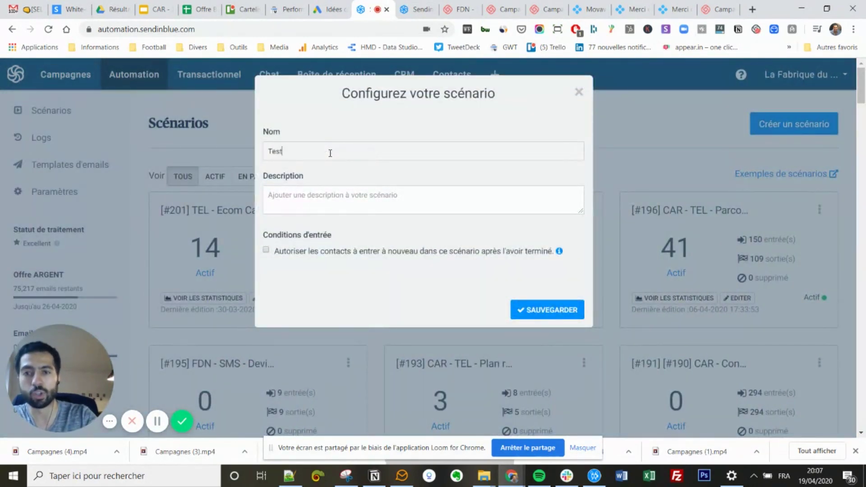
text( Avis SendinBlue)
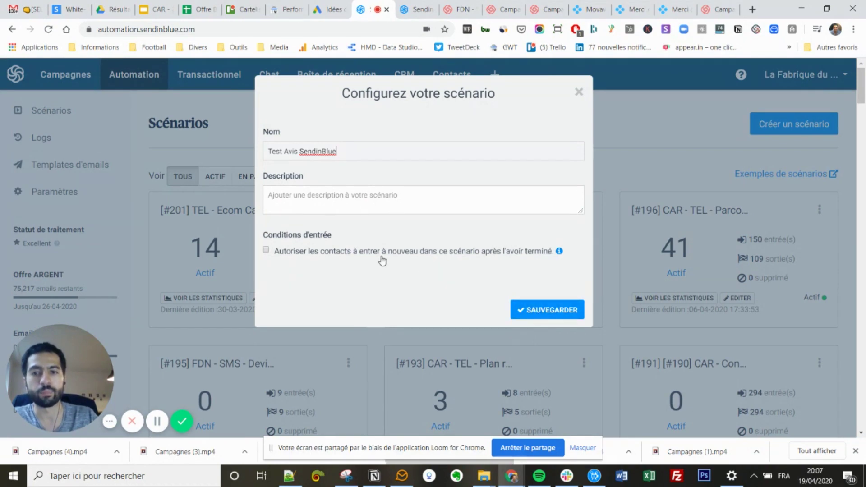
click(523, 310)
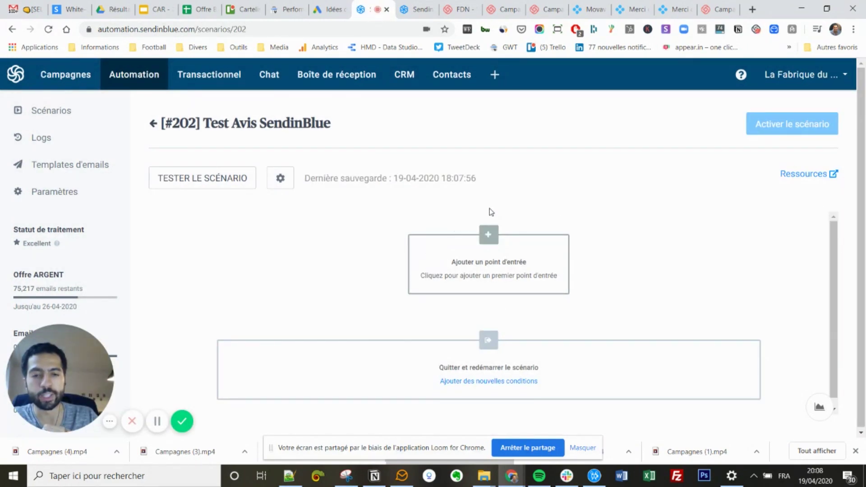
Browse entry points: Newsletters email activity, then contact attribute condition (CODE_POSTA).
click(508, 269)
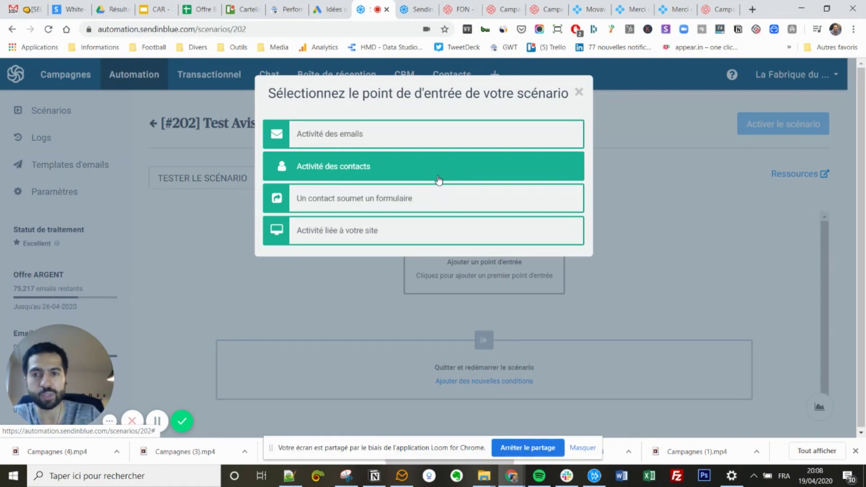
click(366, 146)
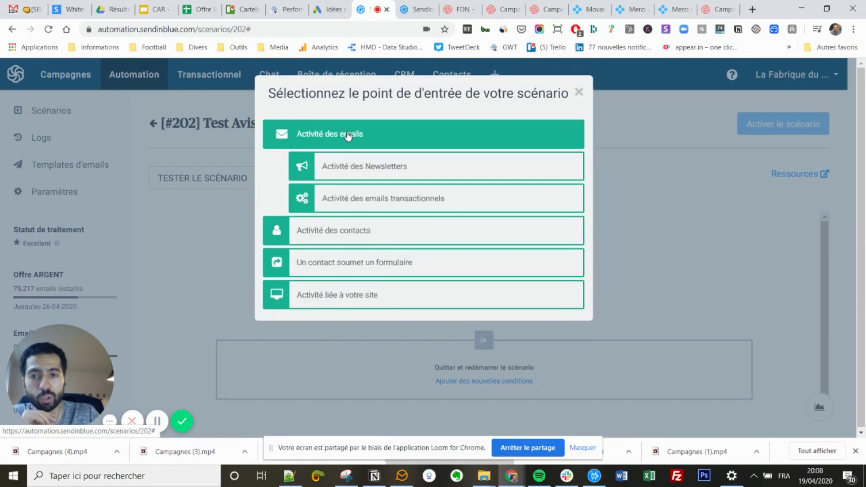
click(351, 167)
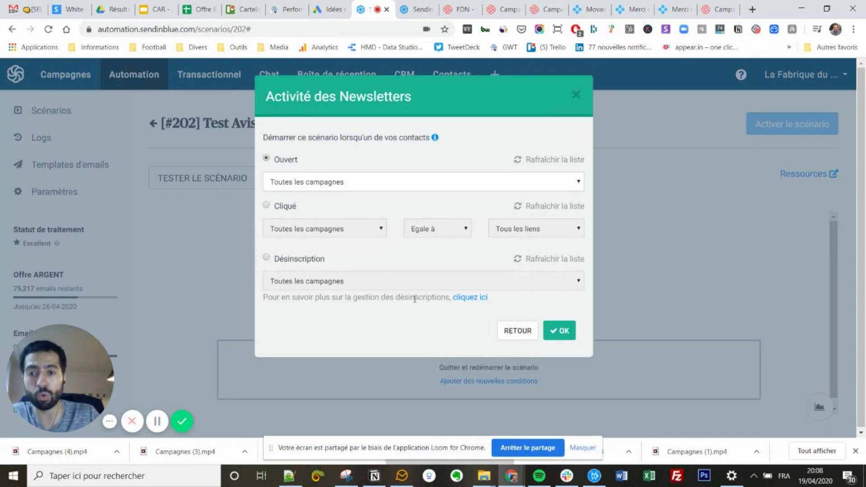
click(512, 333)
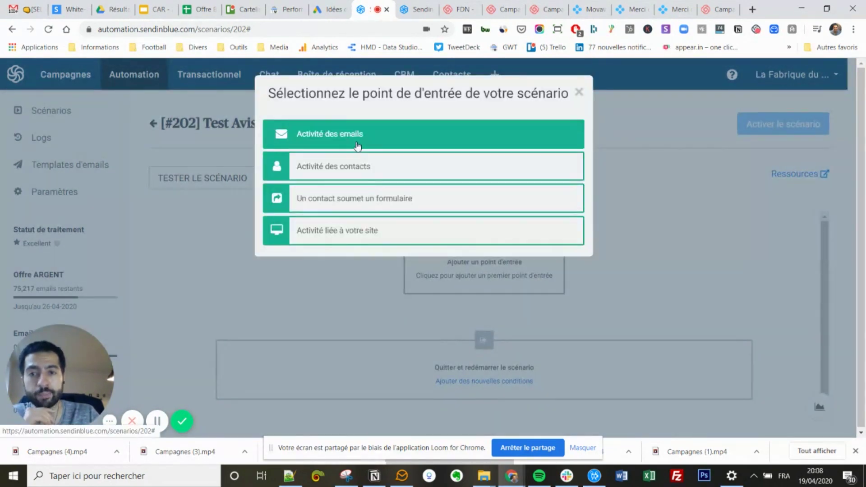
click(342, 167)
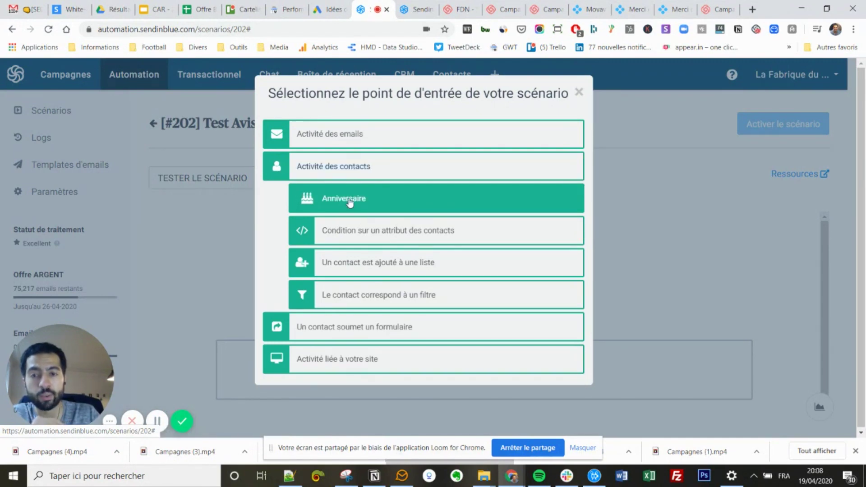
click(382, 239)
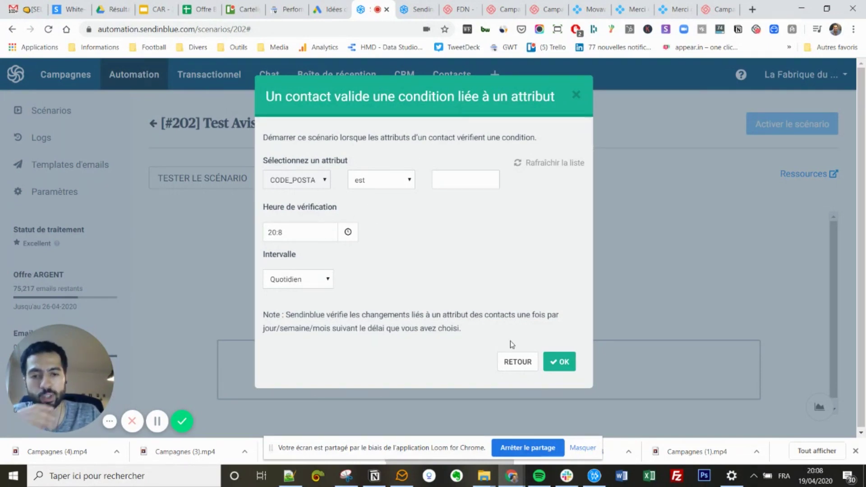
Discard the attribute condition and browse contact and website activity entry options.
click(507, 355)
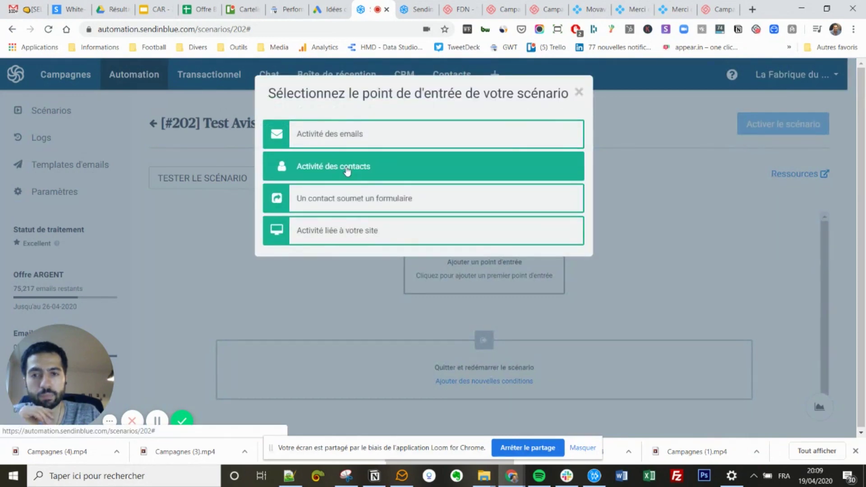
click(348, 170)
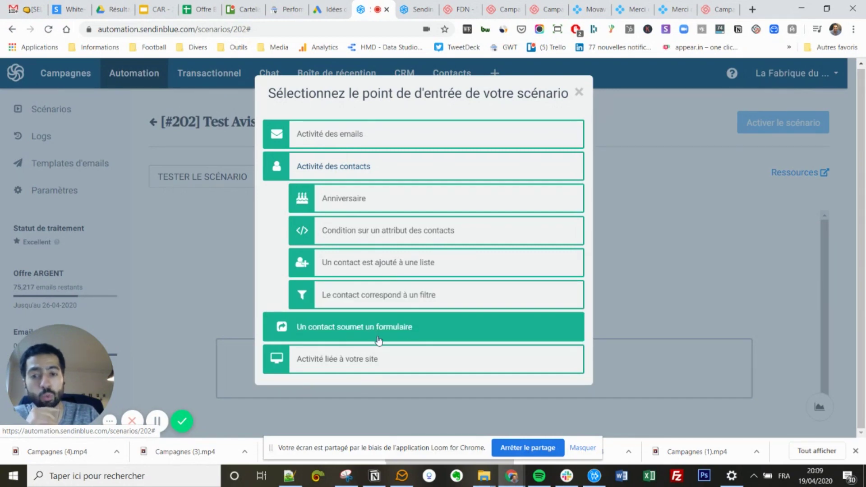
click(367, 362)
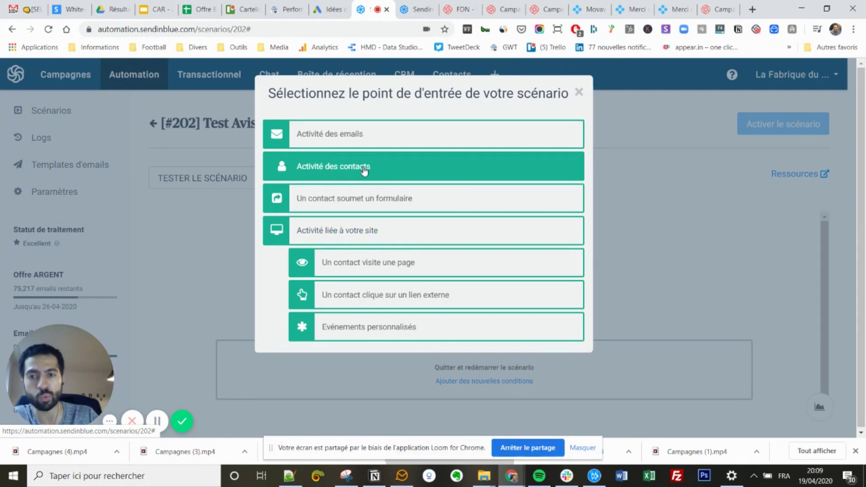
click(364, 169)
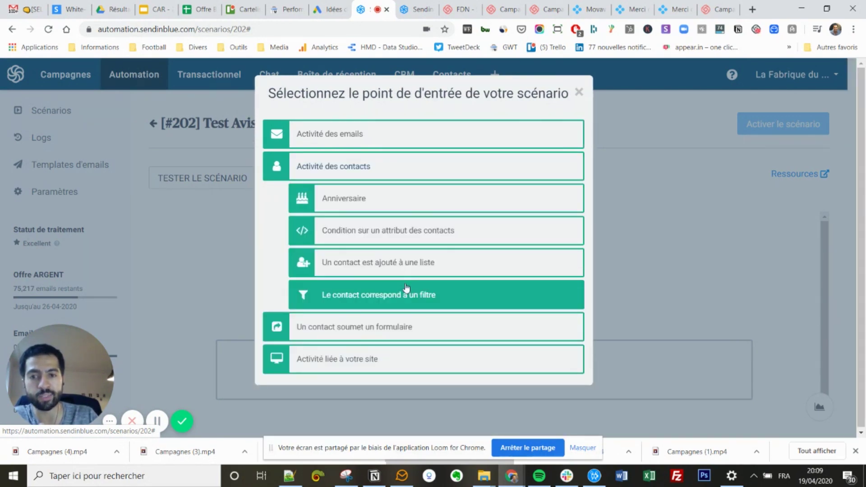
Trigger the scenario when a contact joins list [#475] Prospection - Tel excel - Cahier des charges Ecomm.
click(384, 264)
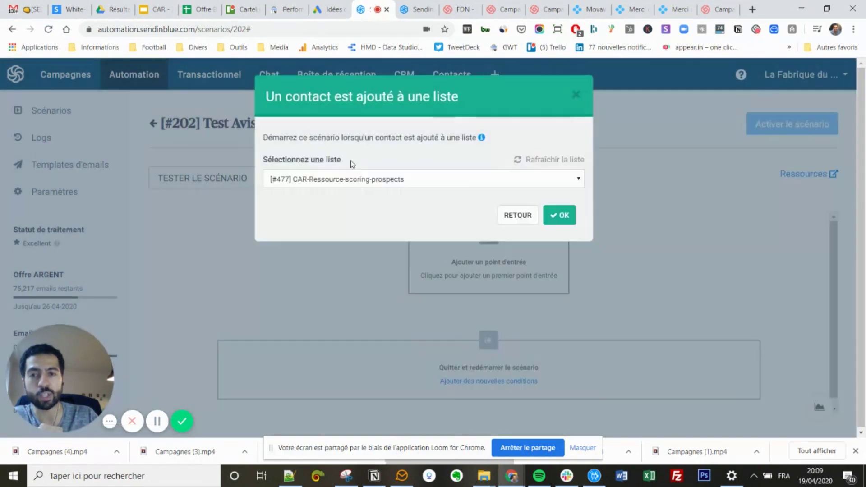
click(361, 183)
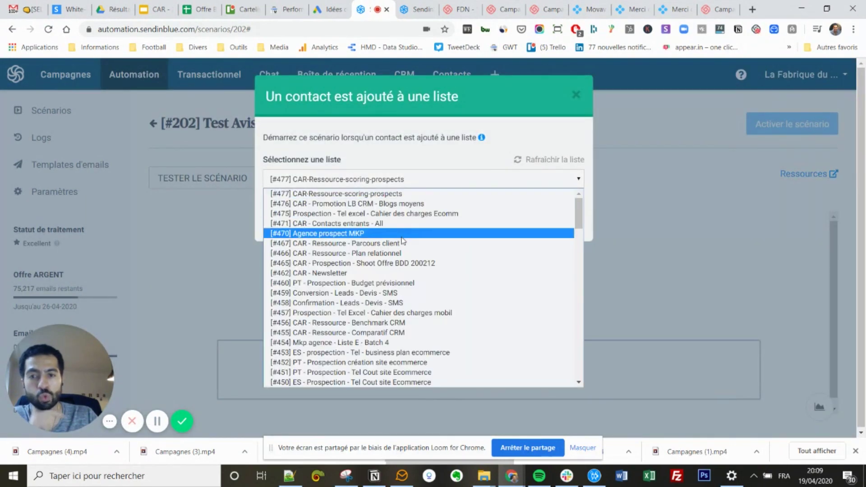
click(407, 214)
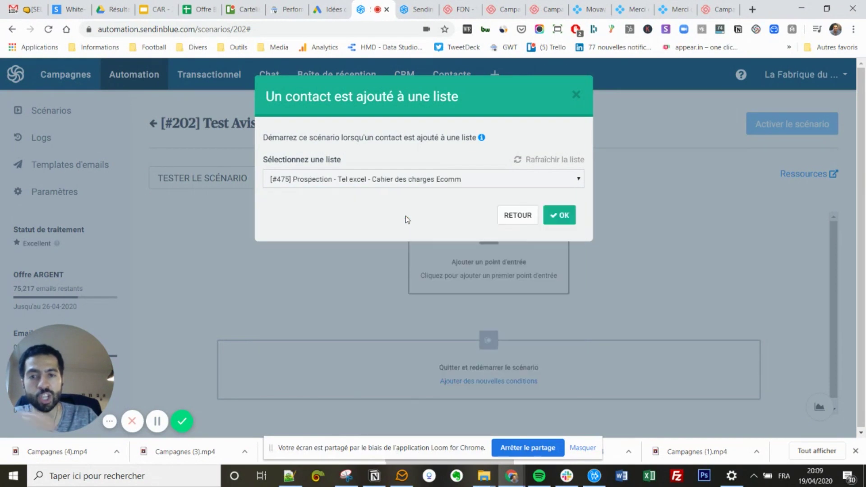
click(563, 216)
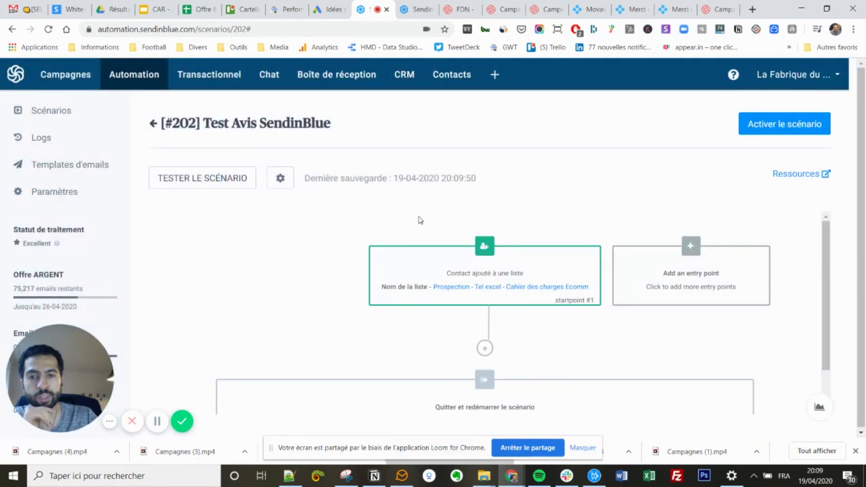
scroll(387, 231, down, 1)
click(492, 299)
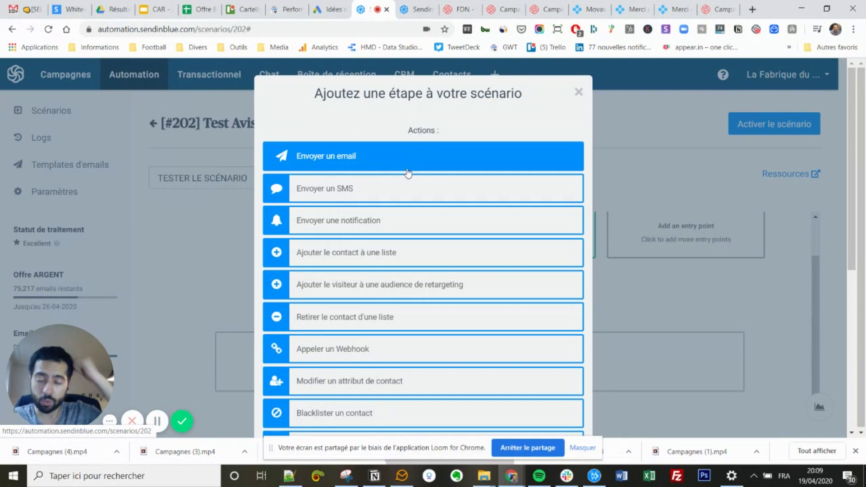
Reopen the add-step chooser and scroll through actions like Envoyer un email and conditions like Ajouter un délai.
click(598, 285)
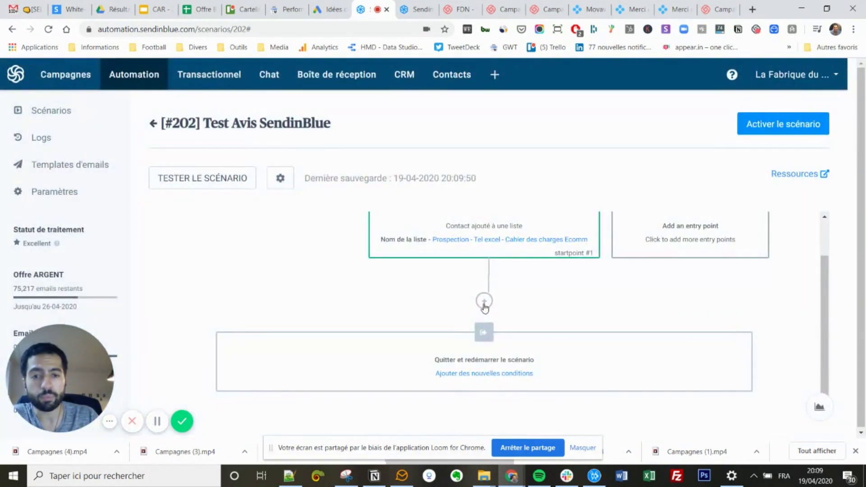
click(484, 302)
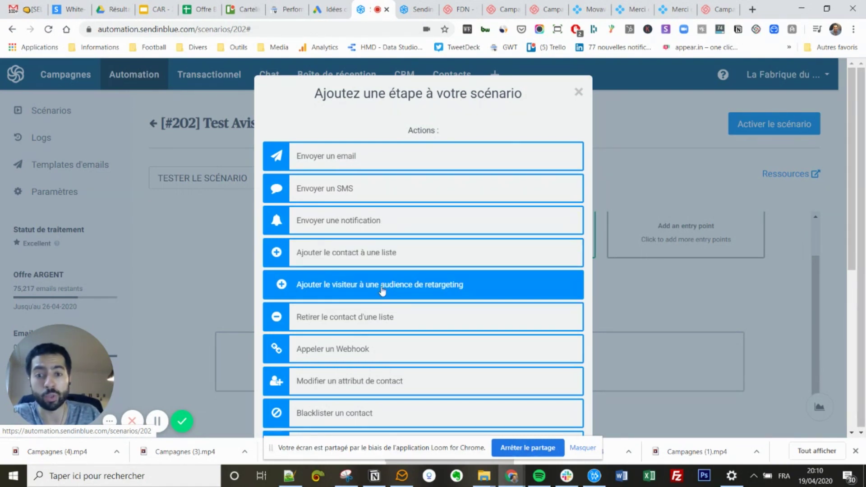
scroll(379, 315, down, 2)
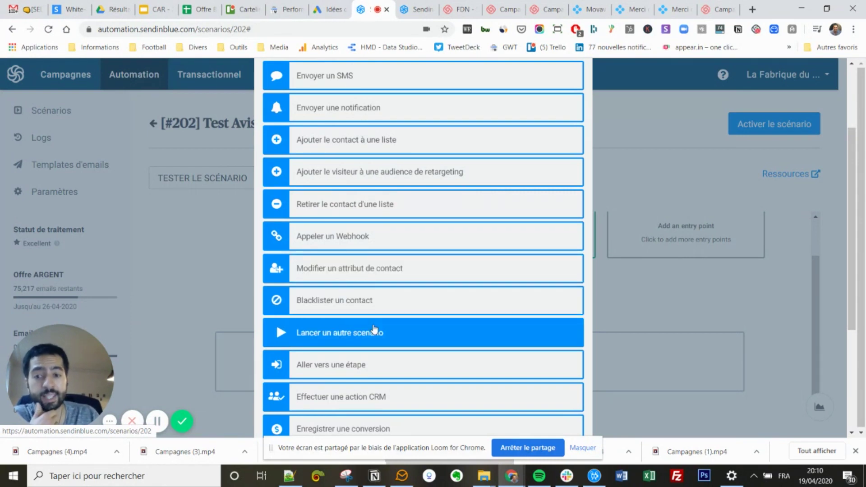
scroll(377, 288, down, 2)
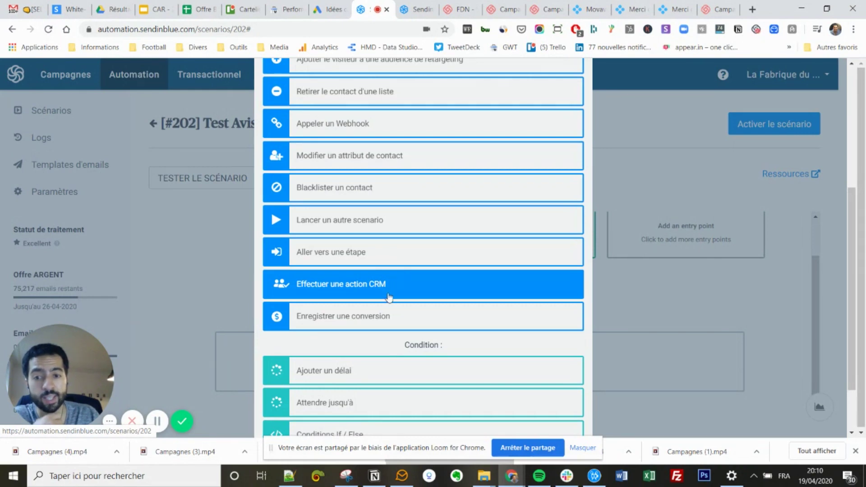
scroll(388, 298, down, 2)
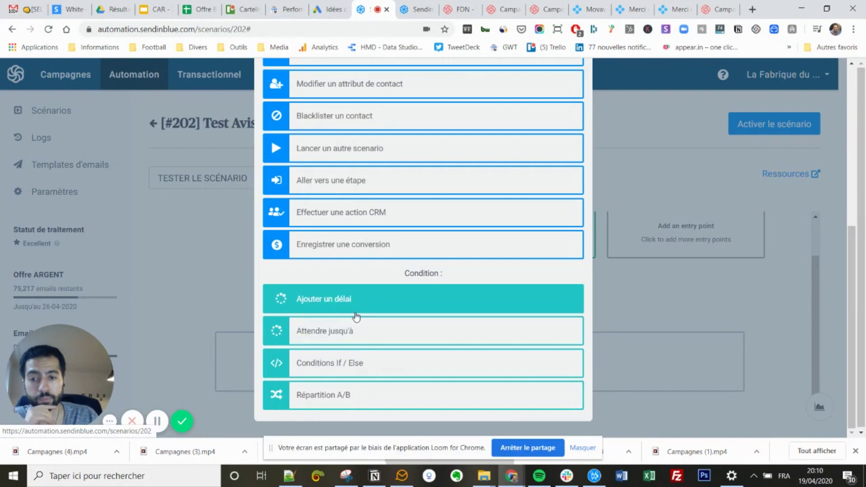
scroll(355, 314, up, 4)
scroll(355, 314, up, 3)
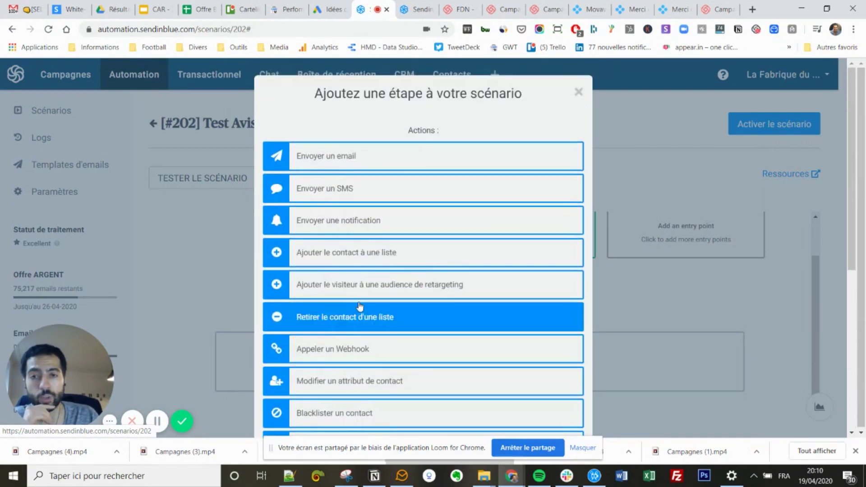
Add an Envoyer un email step with template #366 budget prévisionnel and enable send scheduling.
click(368, 157)
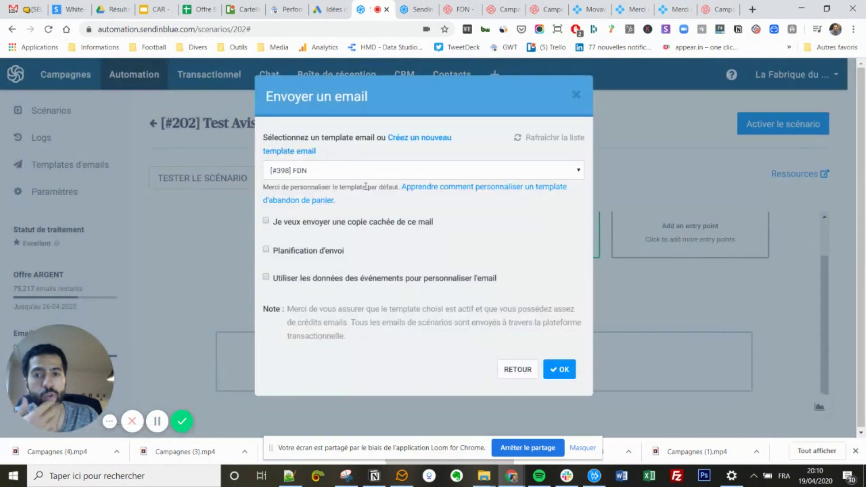
click(339, 178)
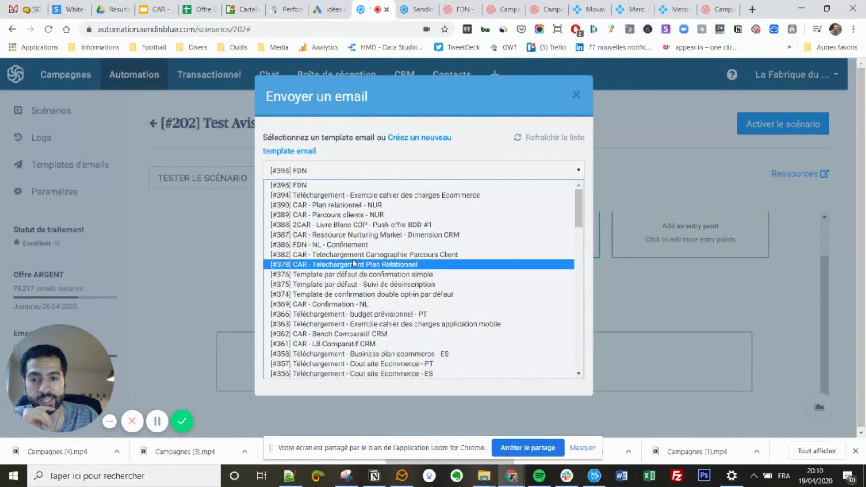
click(367, 313)
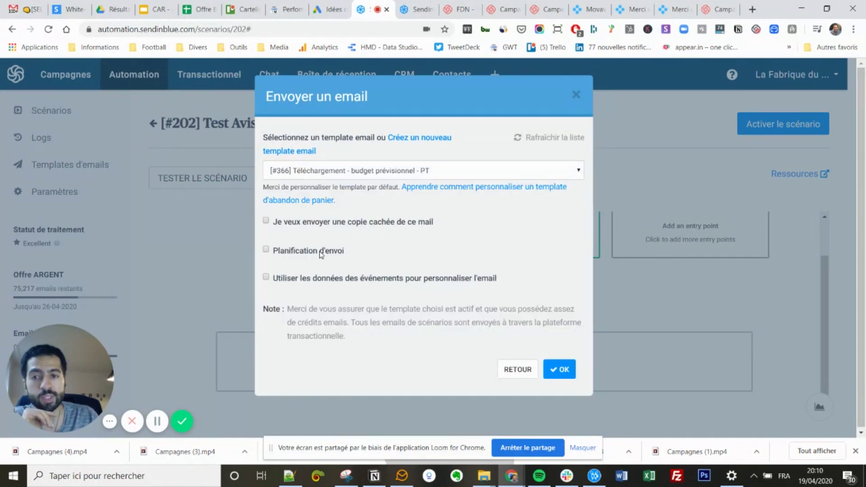
click(281, 250)
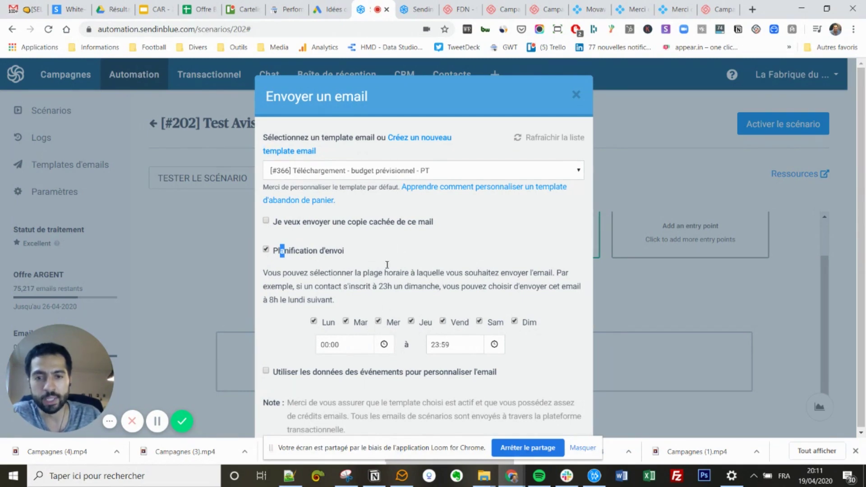
Set the scheduled sending start time to 07:07.
click(331, 345)
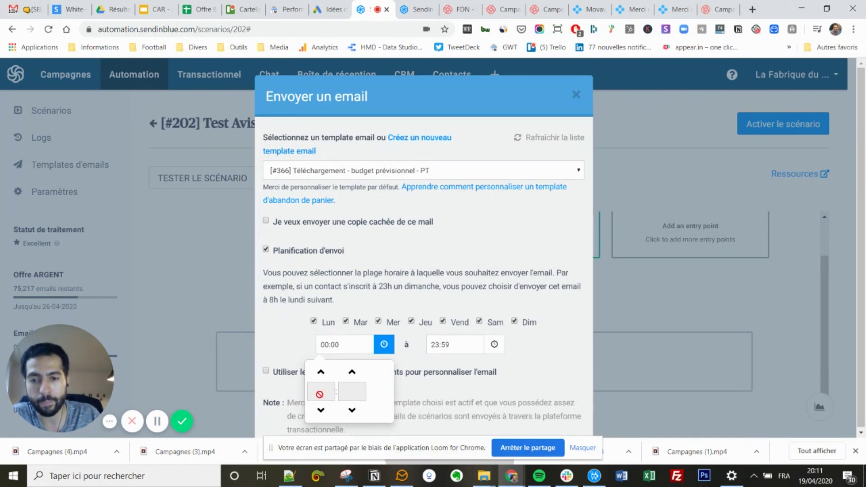
click(321, 373)
click(321, 411)
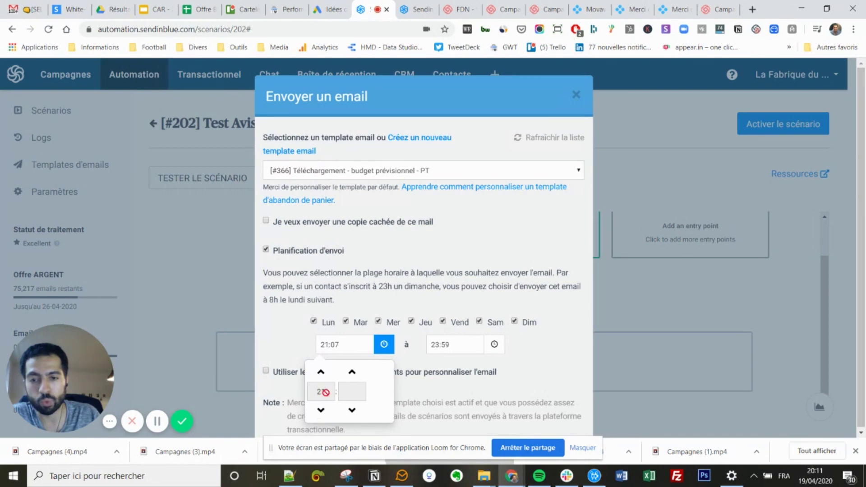
click(323, 344)
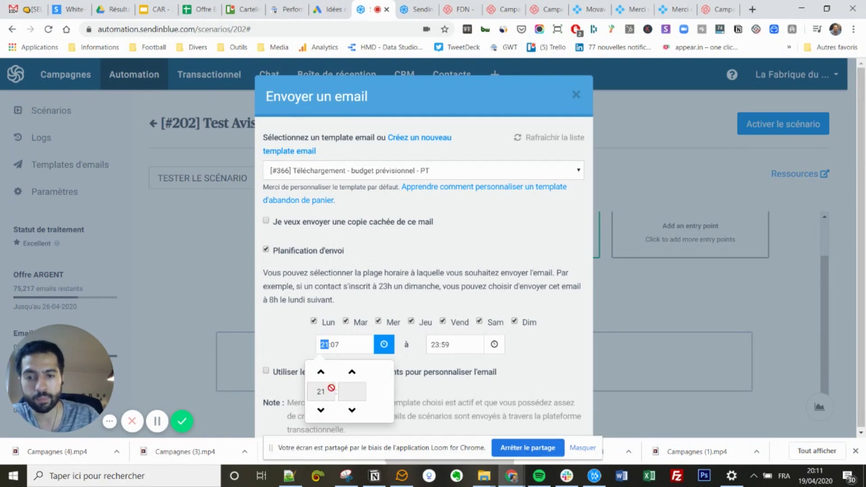
click(321, 410)
click(321, 410)
click(321, 410)
click(320, 410)
click(321, 410)
click(327, 344)
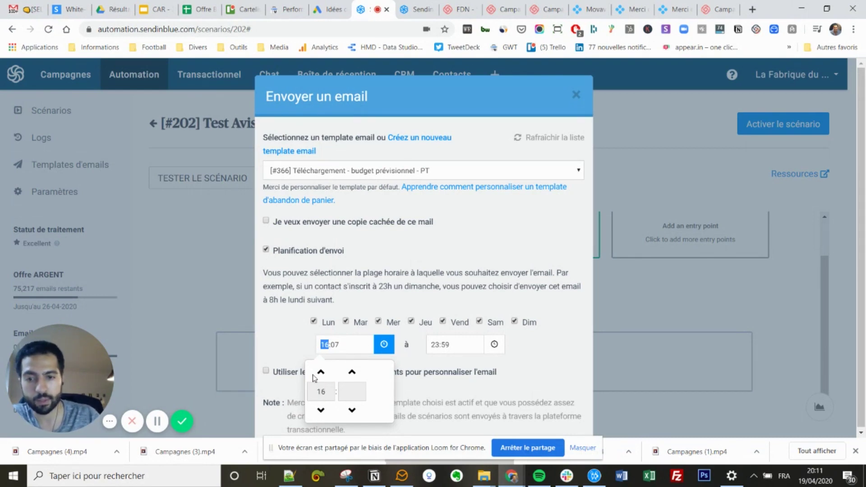
click(321, 410)
click(321, 410)
click(321, 410)
click(321, 410)
click(321, 410)
click(321, 410)
Set the scheduled sending end time to 19:07.
click(450, 345)
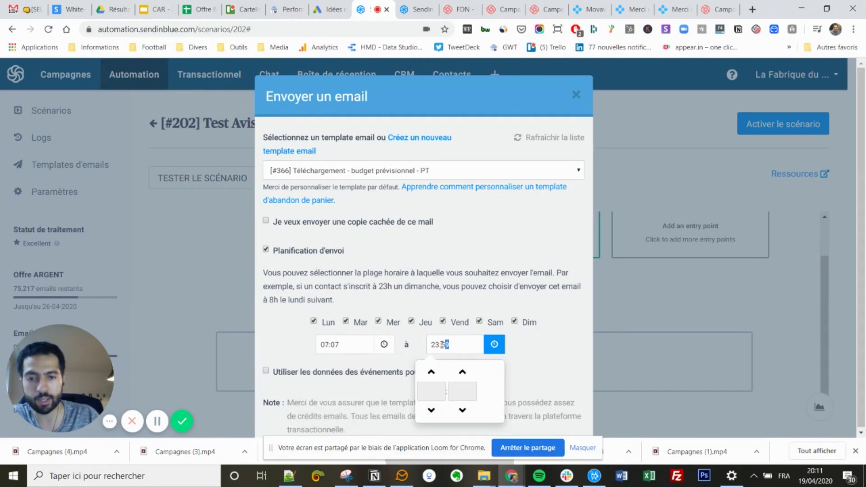
click(432, 412)
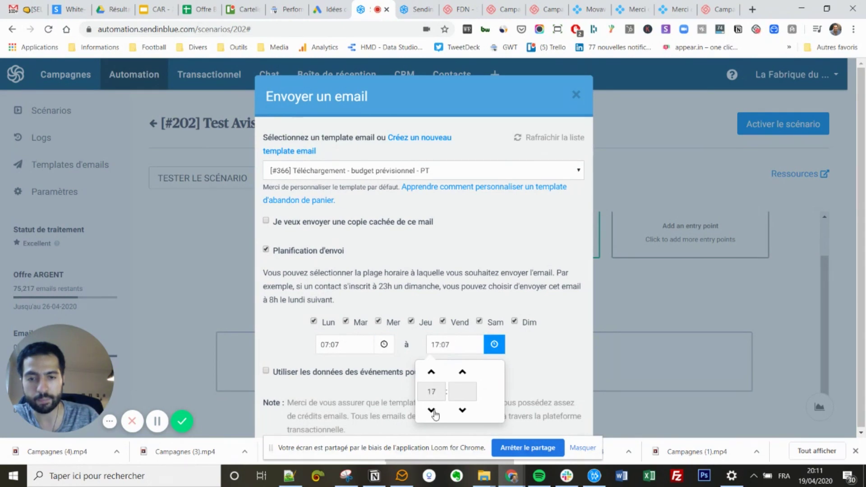
click(432, 372)
click(431, 372)
click(453, 259)
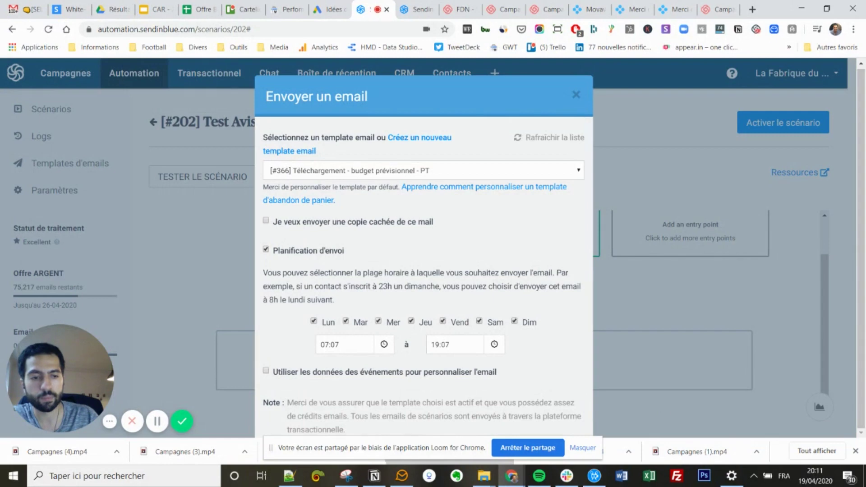
click(856, 451)
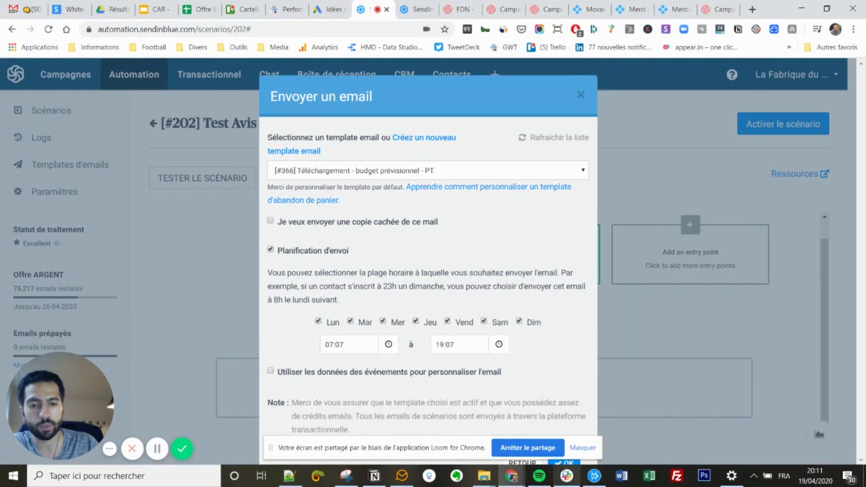
Save the email step and add a 1 semaine wait after it.
click(564, 463)
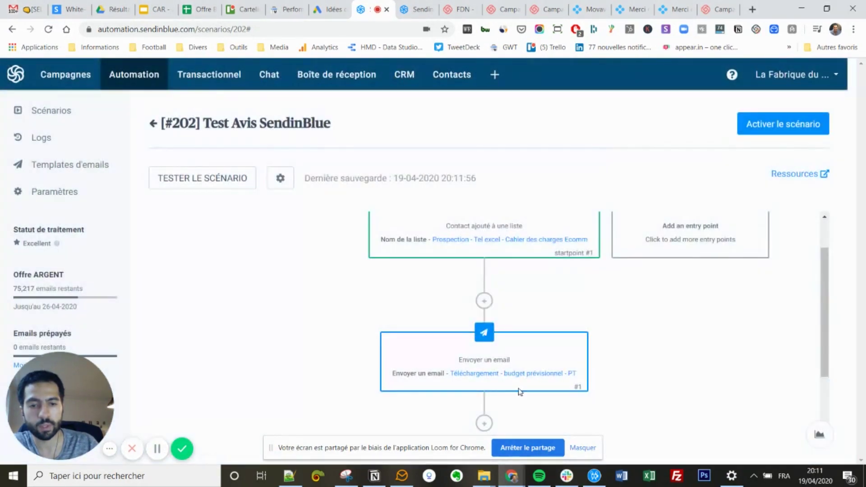
scroll(501, 327, down, 2)
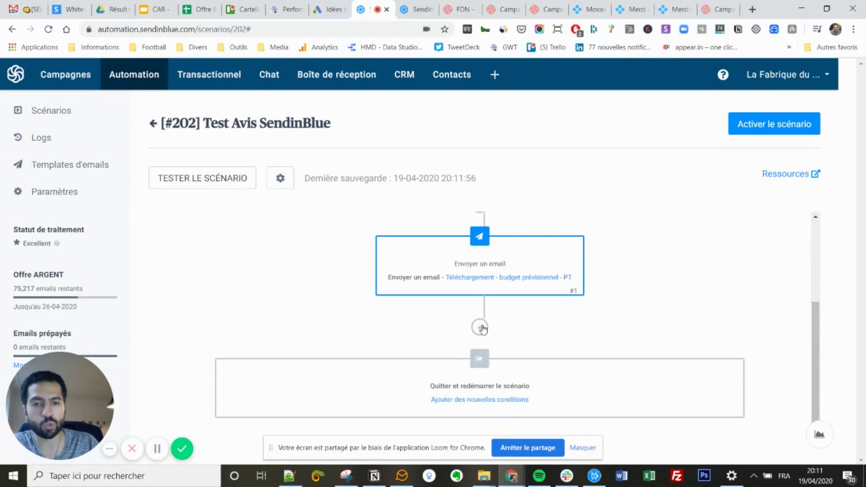
click(480, 328)
scroll(456, 281, down, 5)
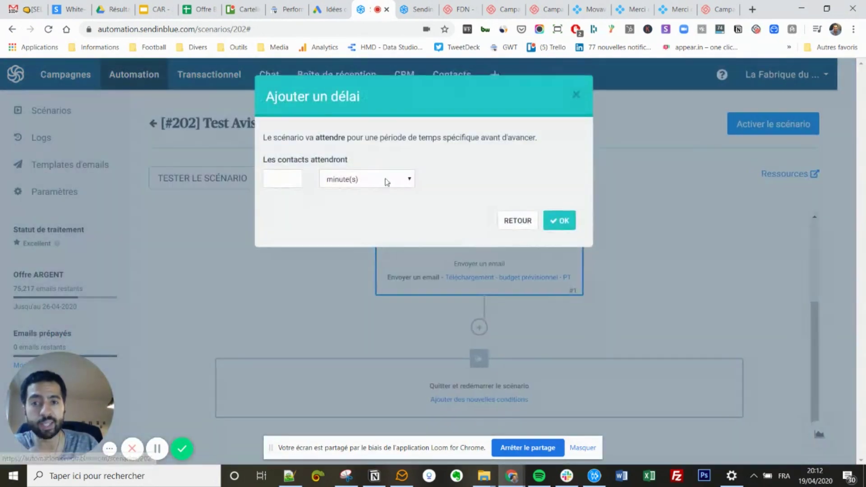
click(290, 176)
text(1)
click(365, 180)
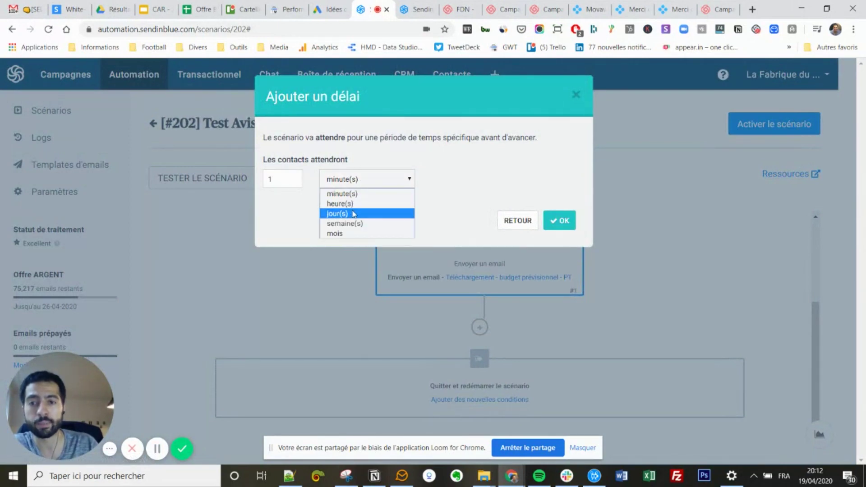
click(354, 223)
click(560, 221)
Add a step after the wait and make it an If / Else condition.
scroll(475, 383, down, 3)
click(475, 329)
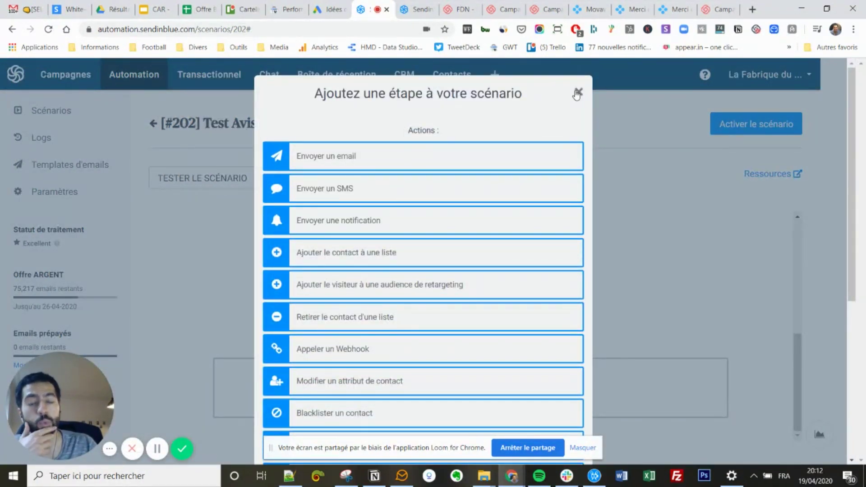
scroll(419, 293, down, 5)
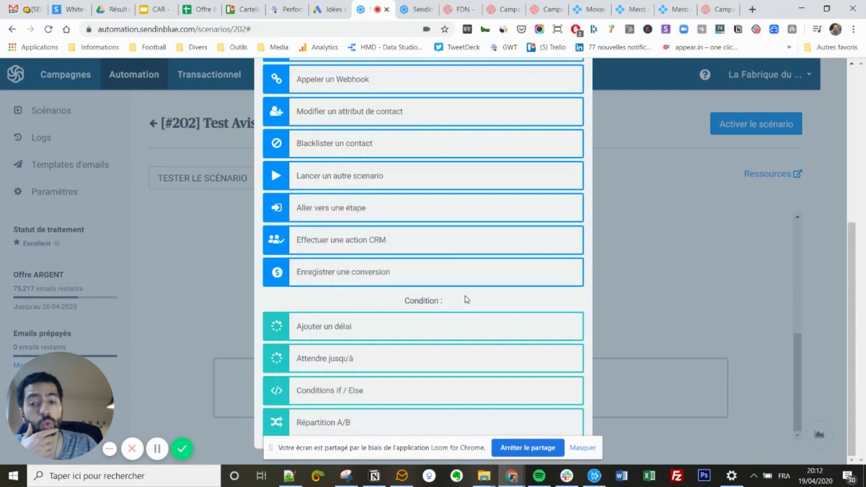
click(384, 404)
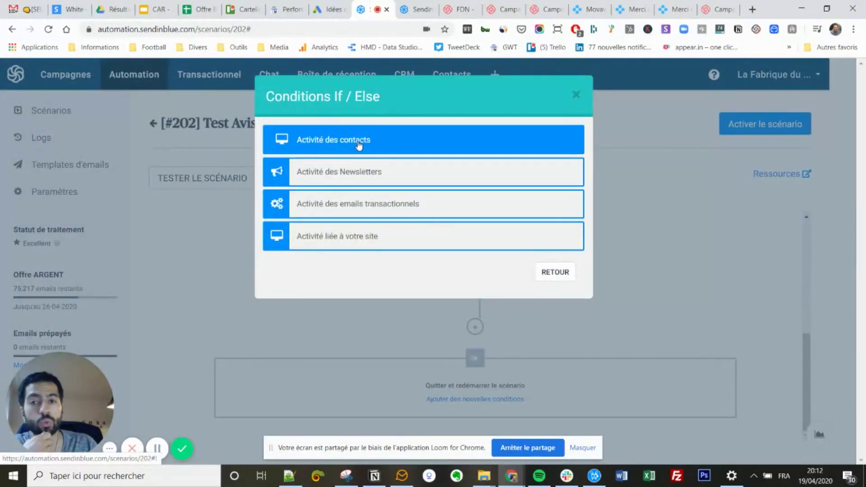
Branch on whether the contact opened the 'Prospection - Téléchargement - Exemple cahier des charges' transactional email.
click(359, 143)
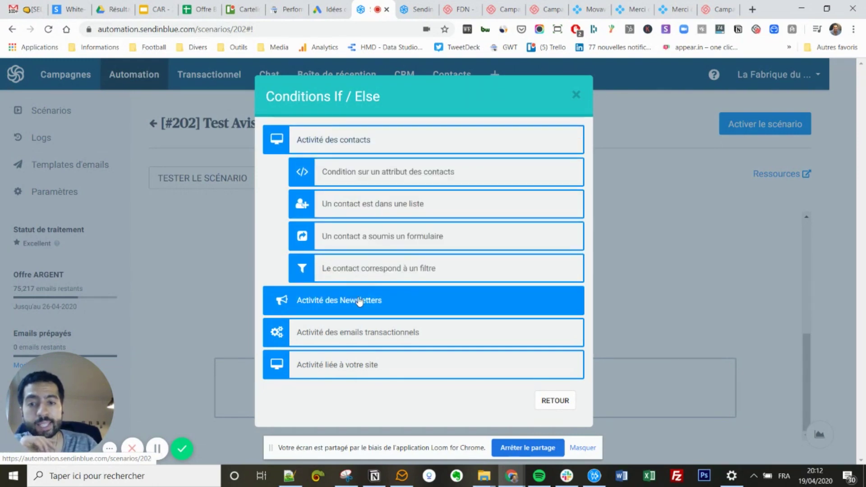
click(366, 335)
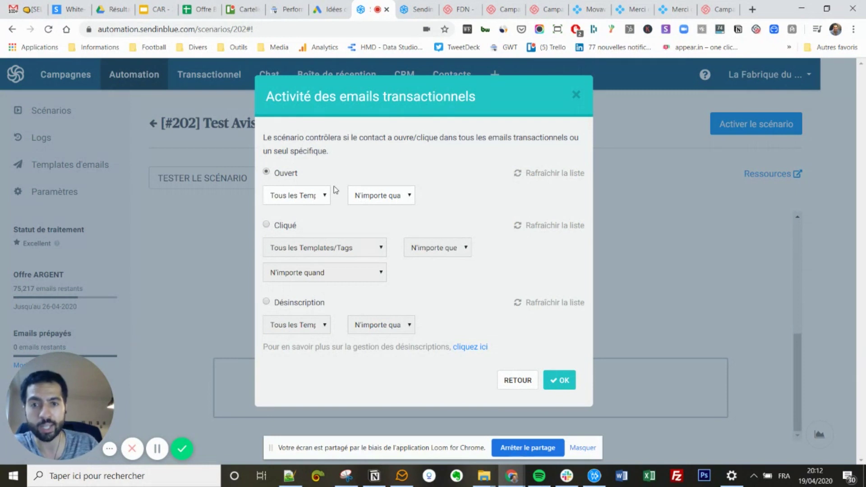
click(319, 199)
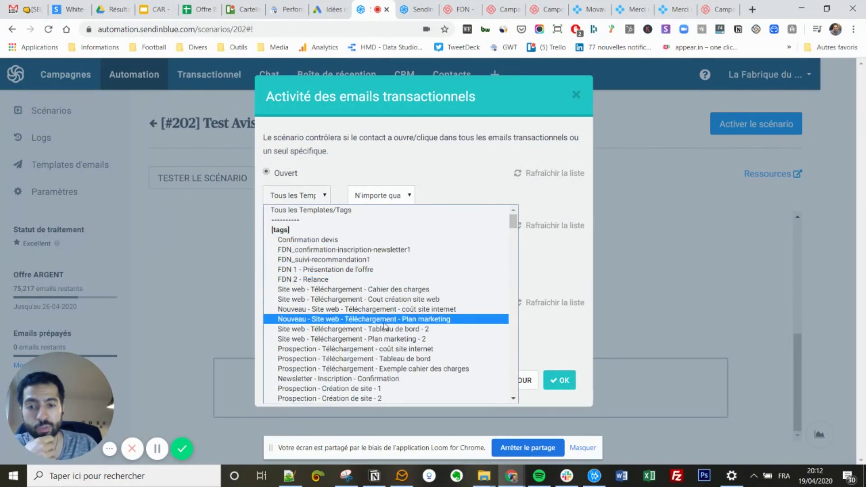
click(392, 370)
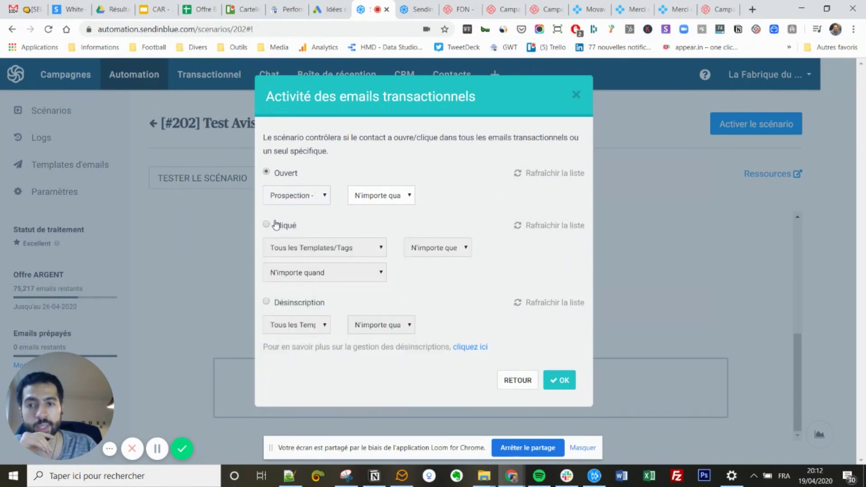
click(561, 380)
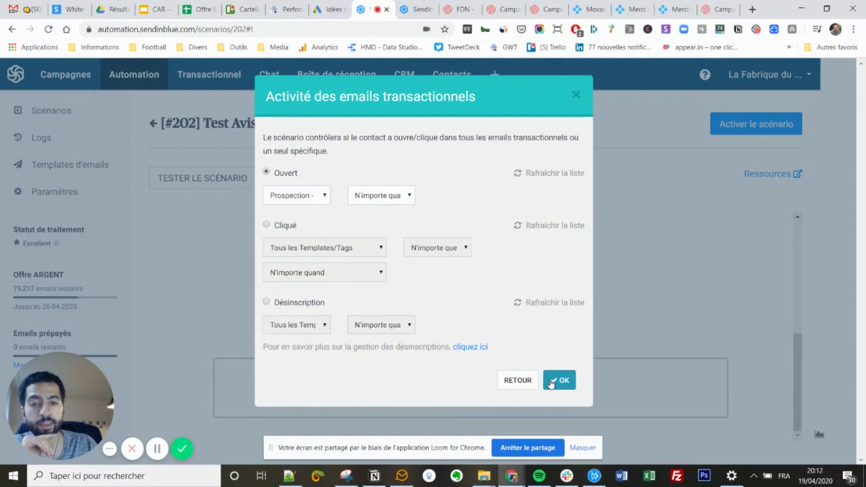
scroll(472, 300, down, 2)
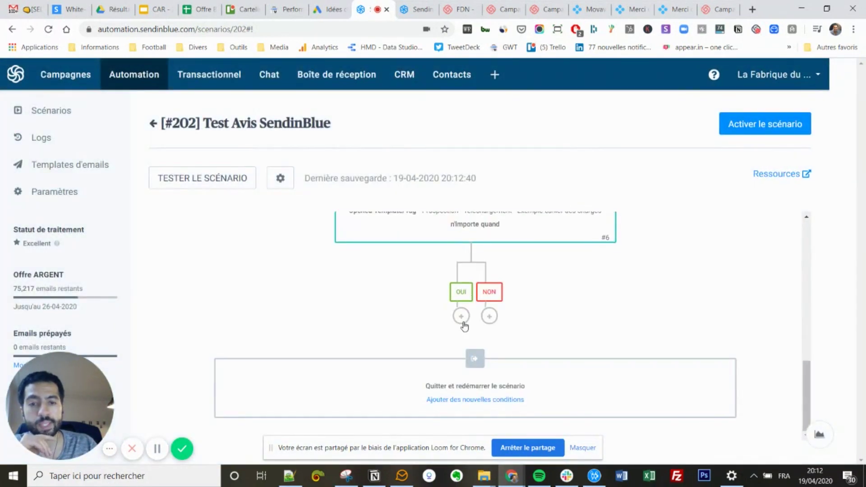
Add an email step using the 'CAR - Plan relationnel - NUR' template on the Oui branch.
click(463, 322)
click(382, 165)
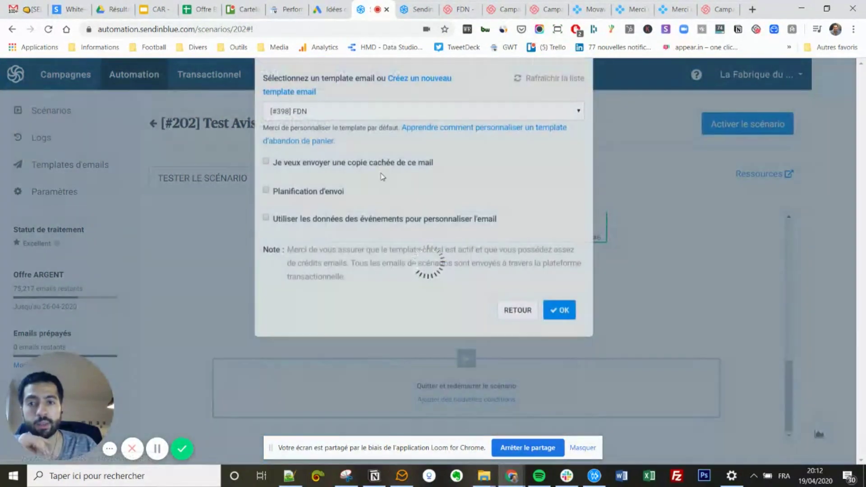
click(313, 170)
click(311, 206)
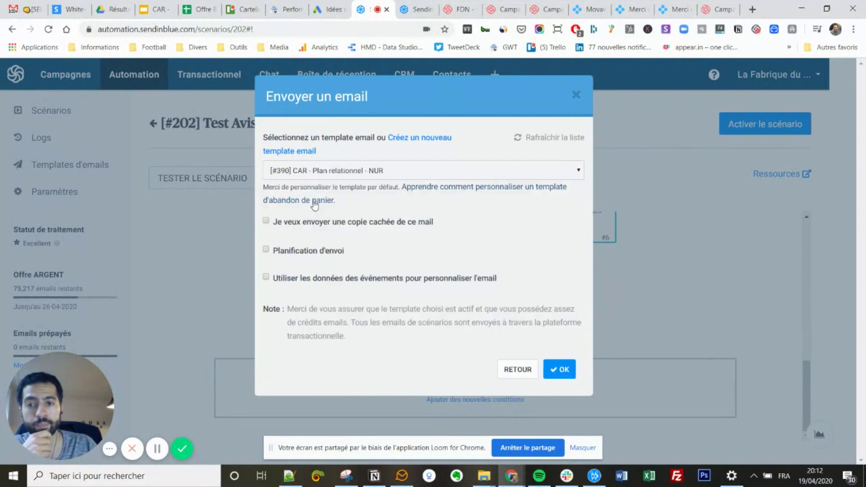
click(560, 369)
scroll(502, 340, down, 3)
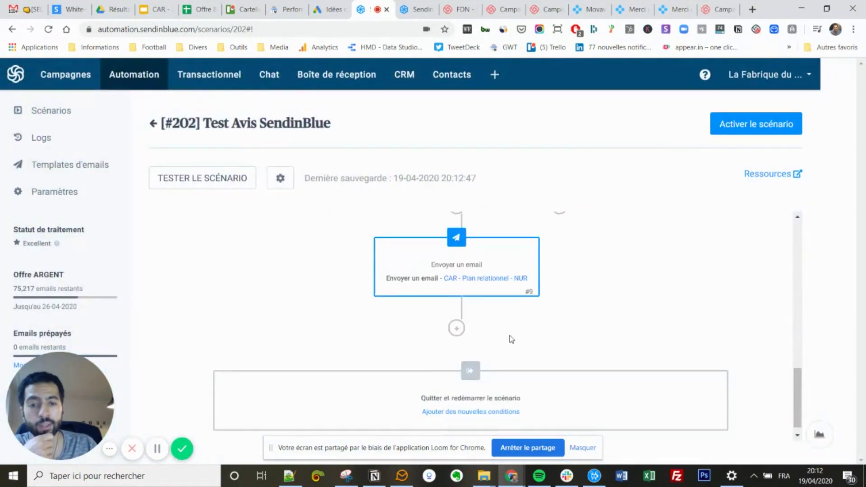
scroll(549, 279, up, 5)
scroll(566, 371, down, 3)
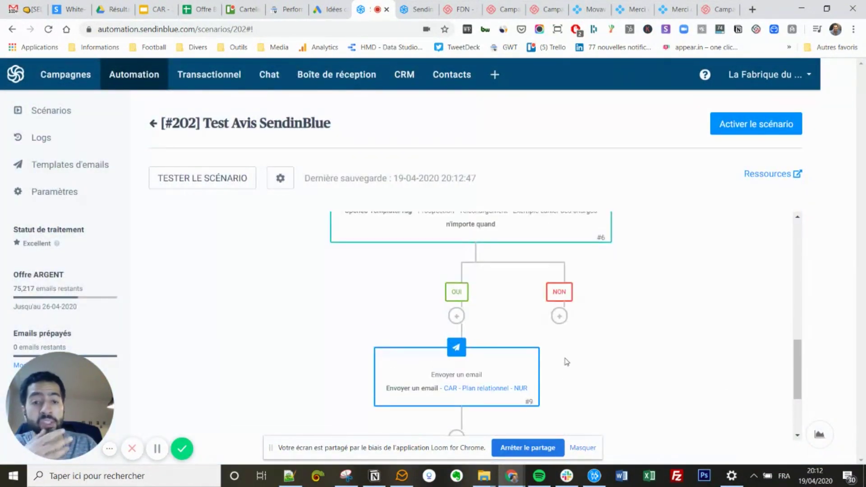
Add an SMS step on the Non branch from LaFabrique with message 'Test Avis SendinBlue'.
click(561, 319)
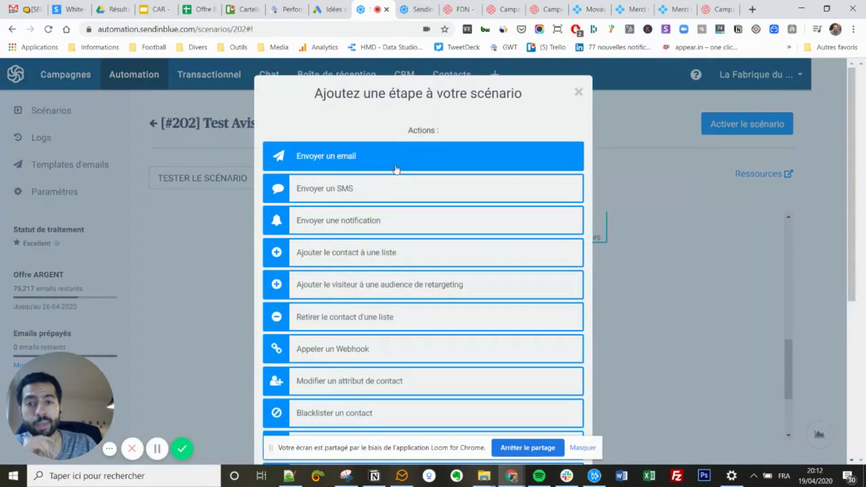
click(447, 189)
click(365, 175)
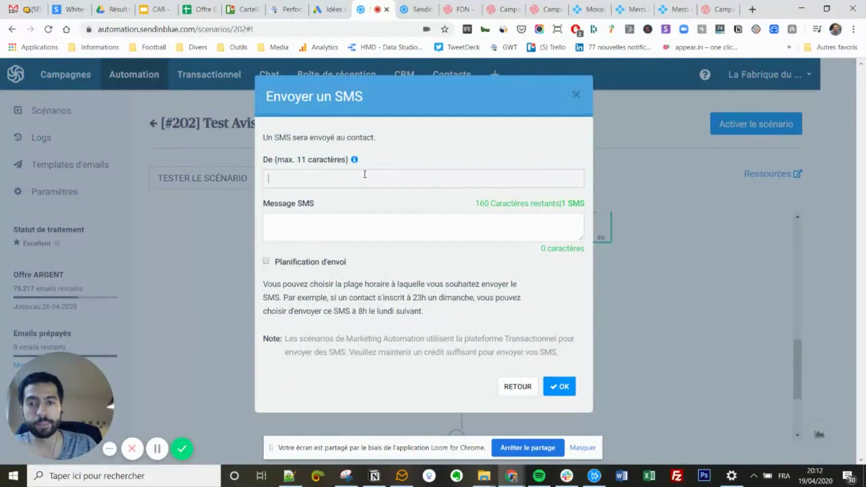
text(La F)
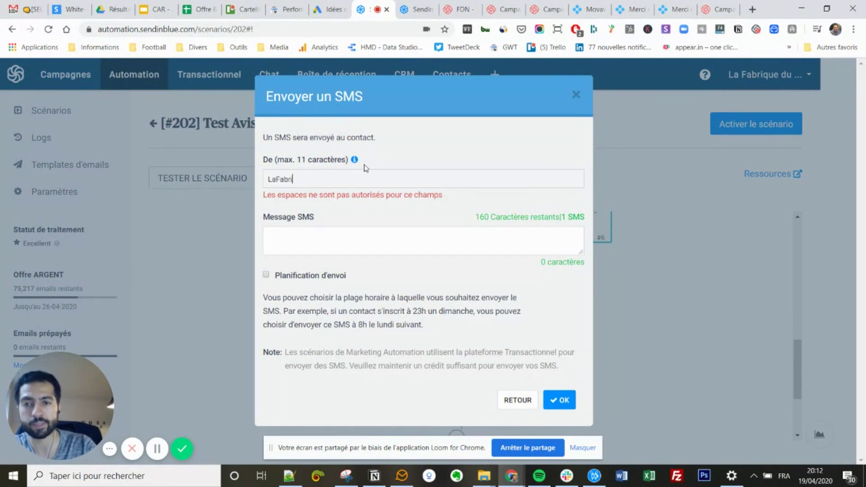
text(abriqued)
key(BackSpace)
key(Tab)
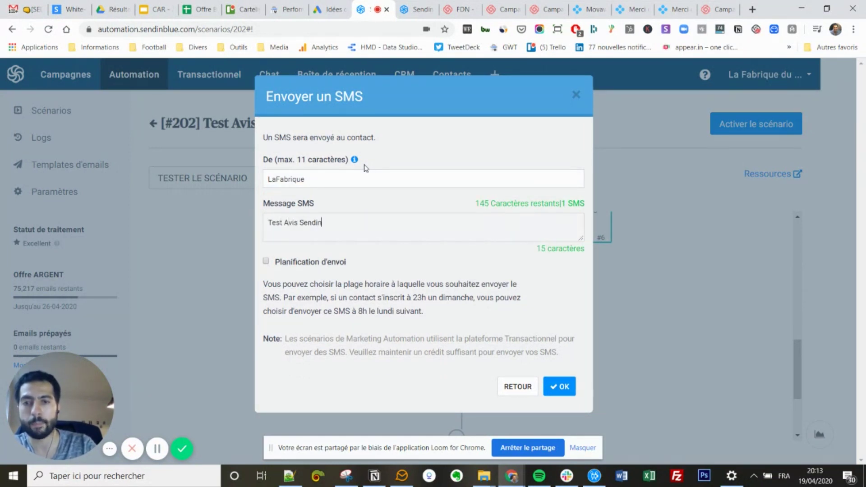
text(Test Avis SendinBlue)
click(559, 388)
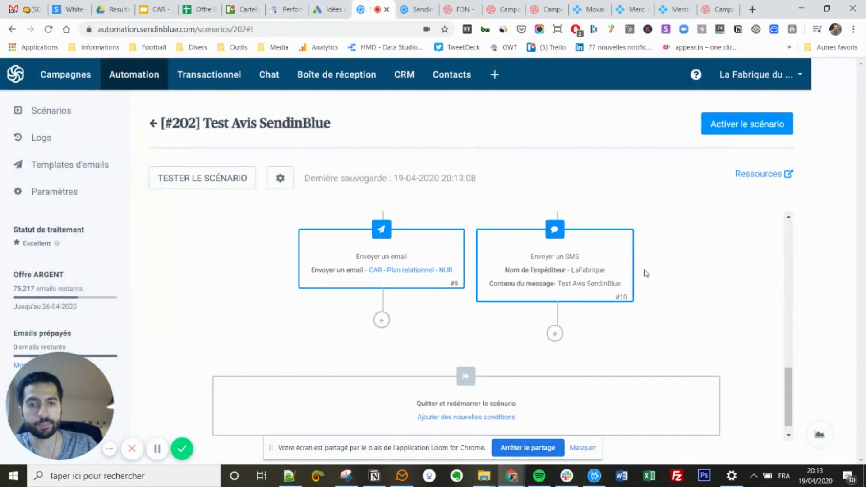
Activate the Test Avis SendinBlue scenario.
click(723, 126)
scroll(548, 299, down, 7)
scroll(544, 287, up, 7)
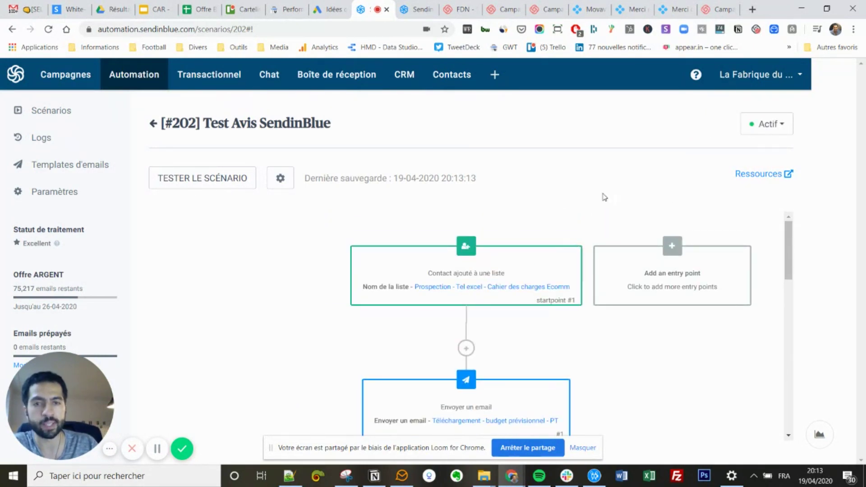
Test the scenario by entering the test contact's e-mail address and saving.
click(219, 177)
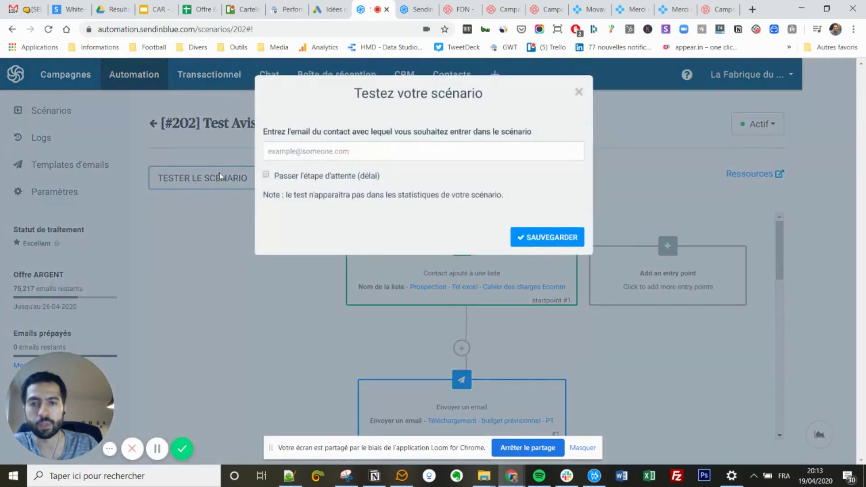
click(294, 147)
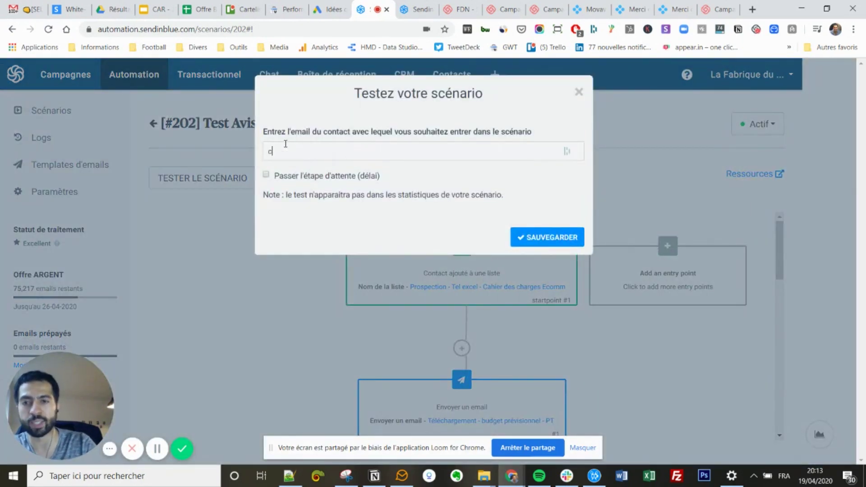
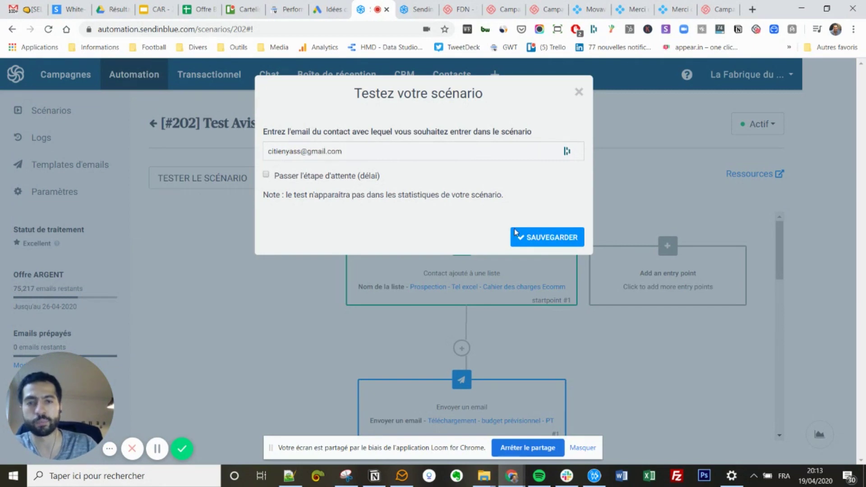
click(520, 239)
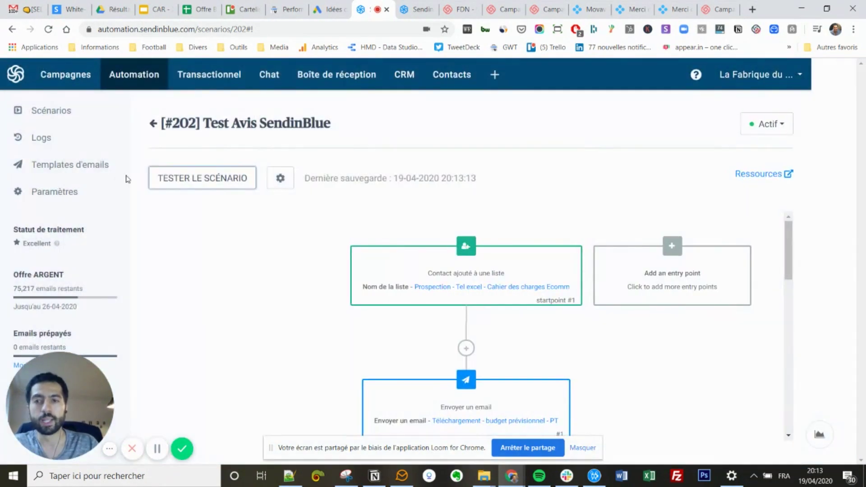
Browse the statistics of scenario #201 TEL - Ecom Cahier des charges, then open the scenario logs.
click(64, 112)
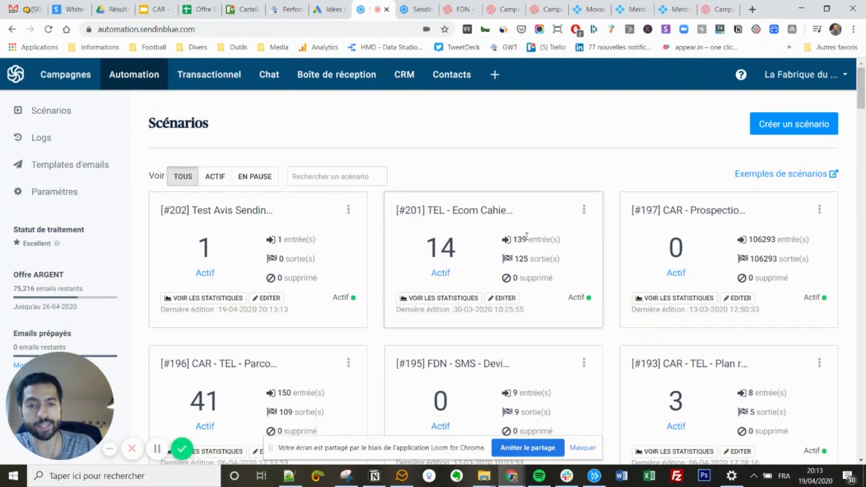
click(439, 298)
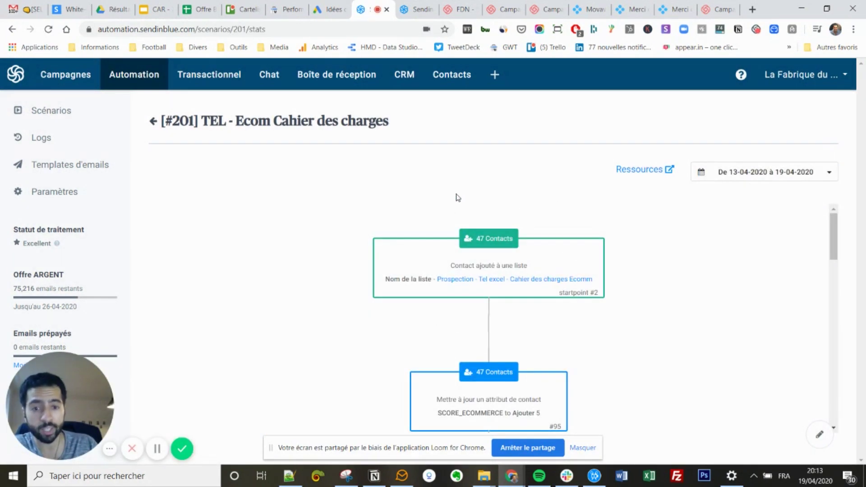
scroll(596, 271, down, 3)
scroll(540, 294, down, 6)
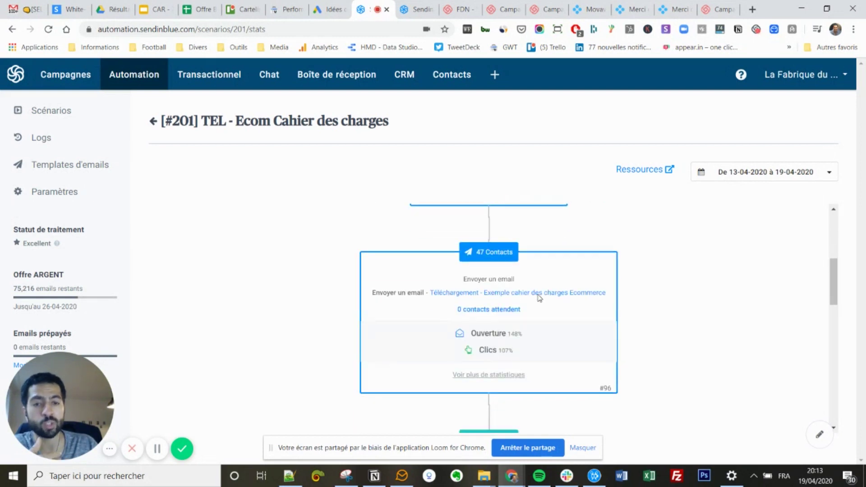
scroll(504, 288, down, 3)
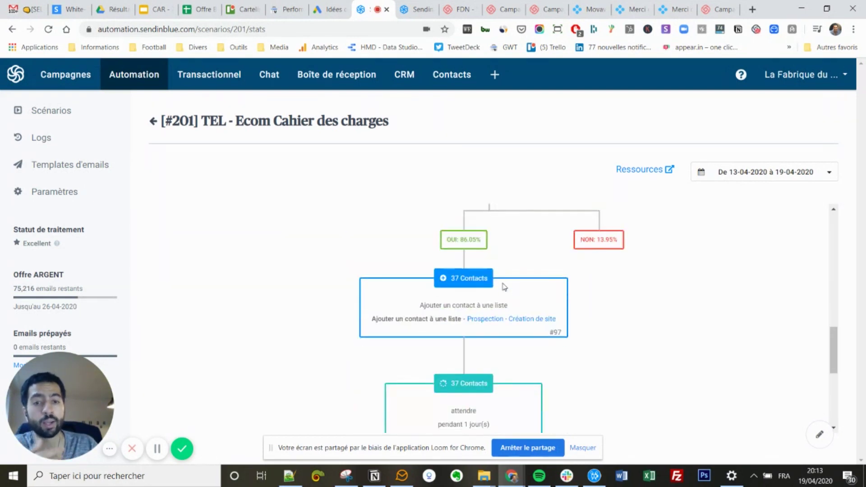
scroll(501, 273, up, 3)
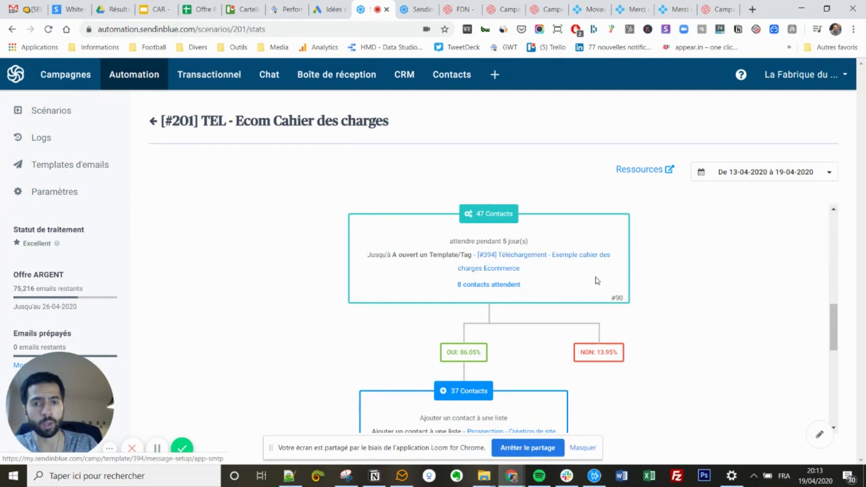
click(67, 147)
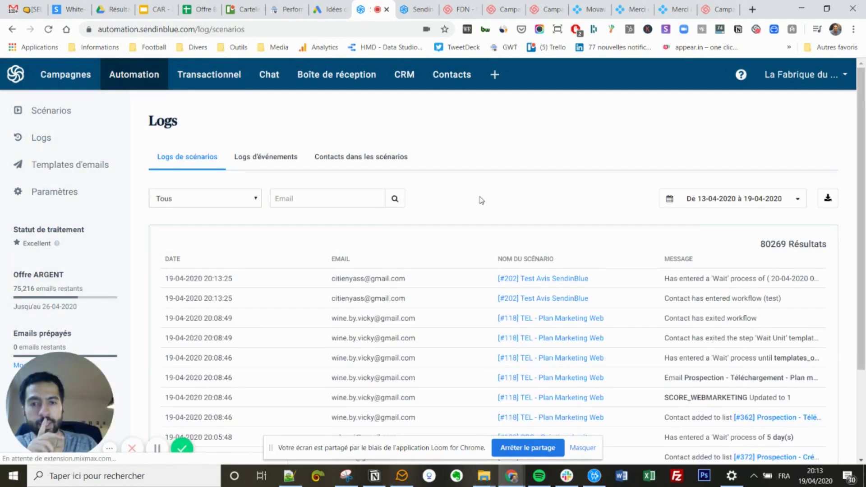
Check the log entries for #202 Test Avis SendinBlue, then return to the Scénarios list.
scroll(482, 201, down, 1)
scroll(482, 200, up, 1)
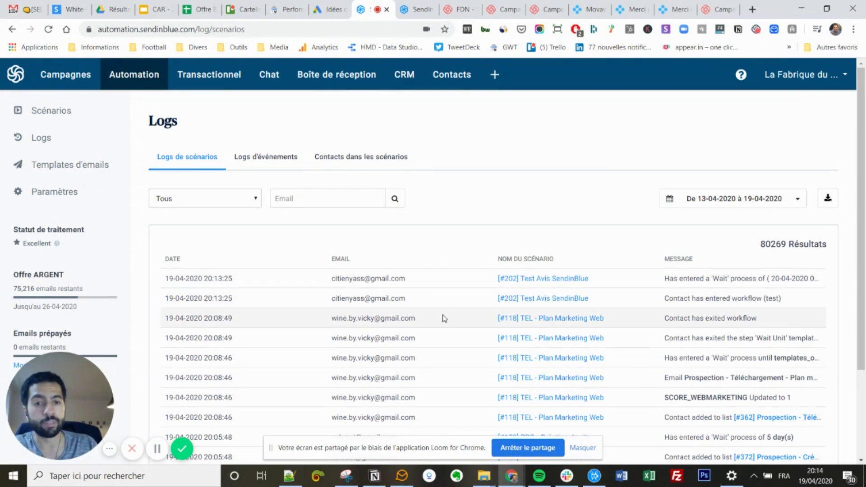
click(67, 117)
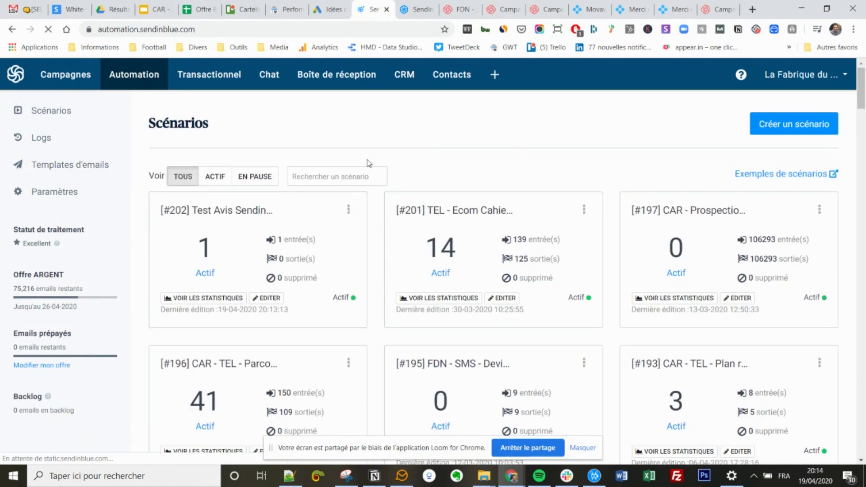